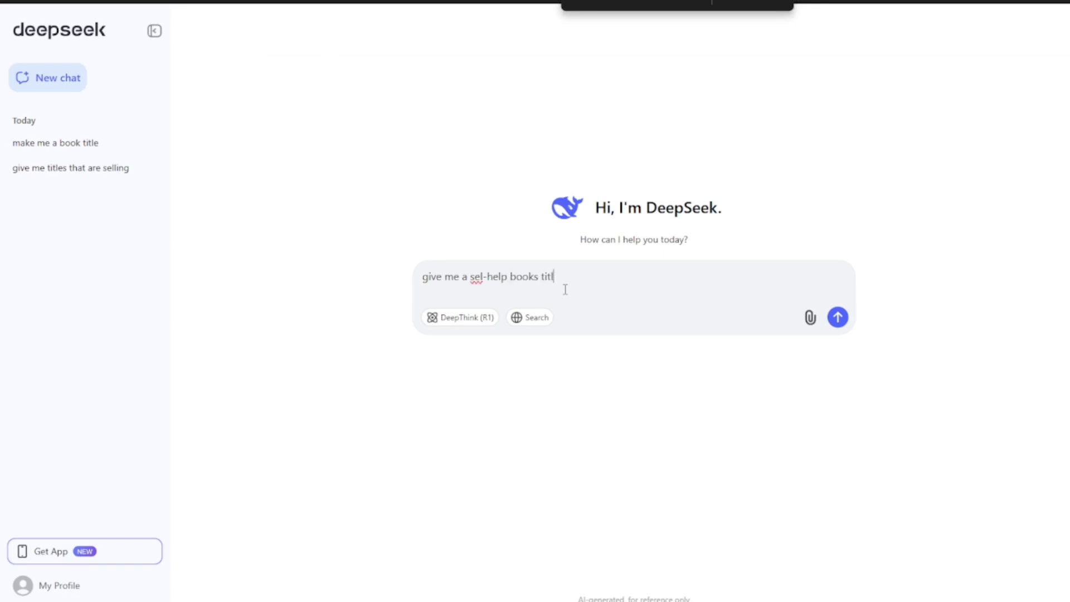
- Submit the request for a self-help book title and copy the suggested title from the reply
key(Return)
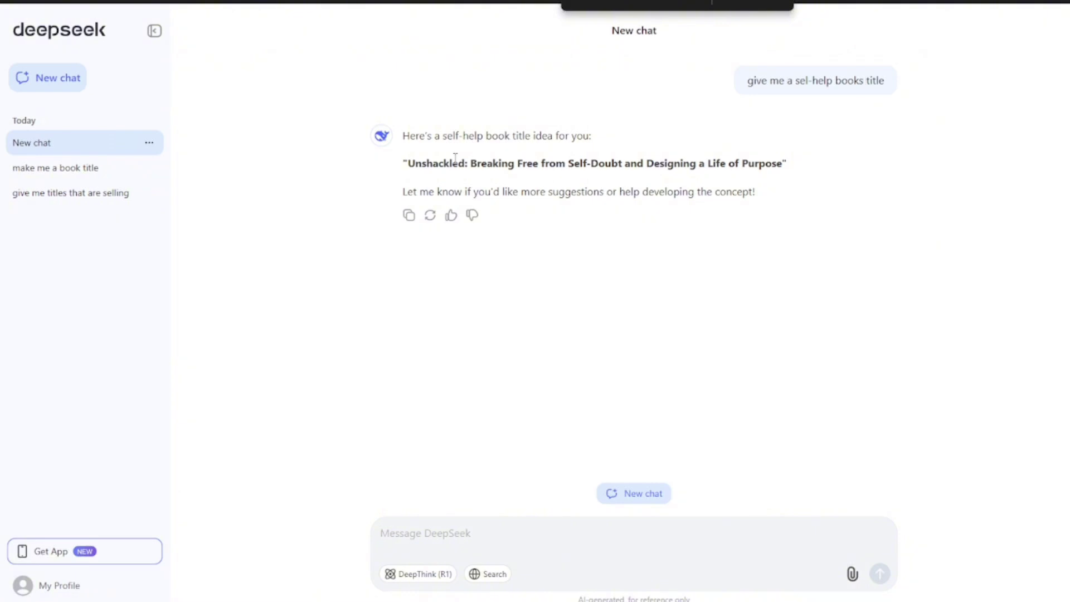
drag(471, 163, 656, 178)
click(656, 177)
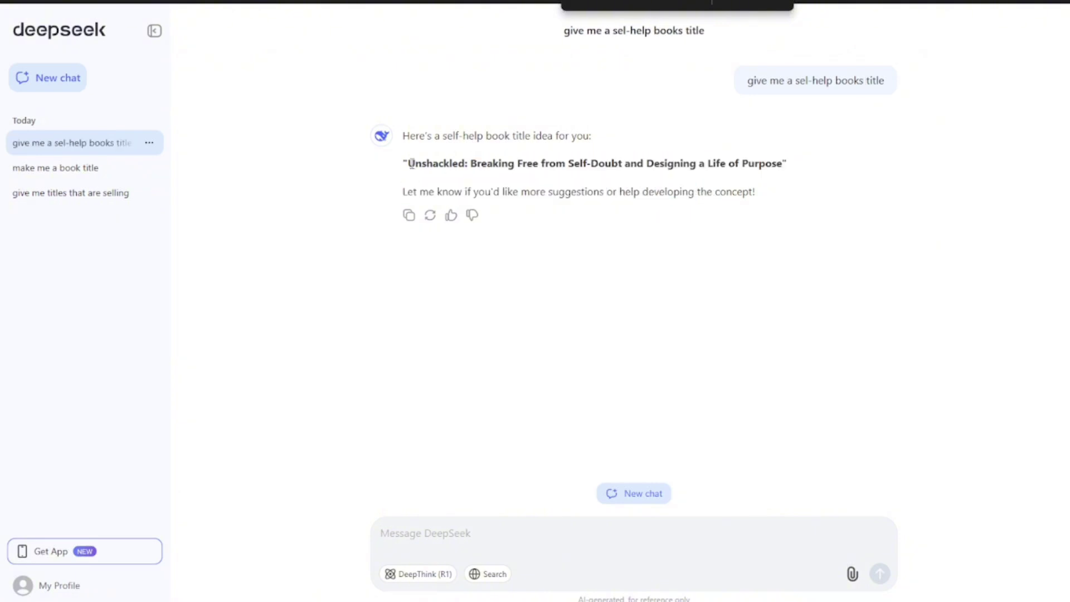
drag(399, 162, 864, 156)
key(ctrl+c)
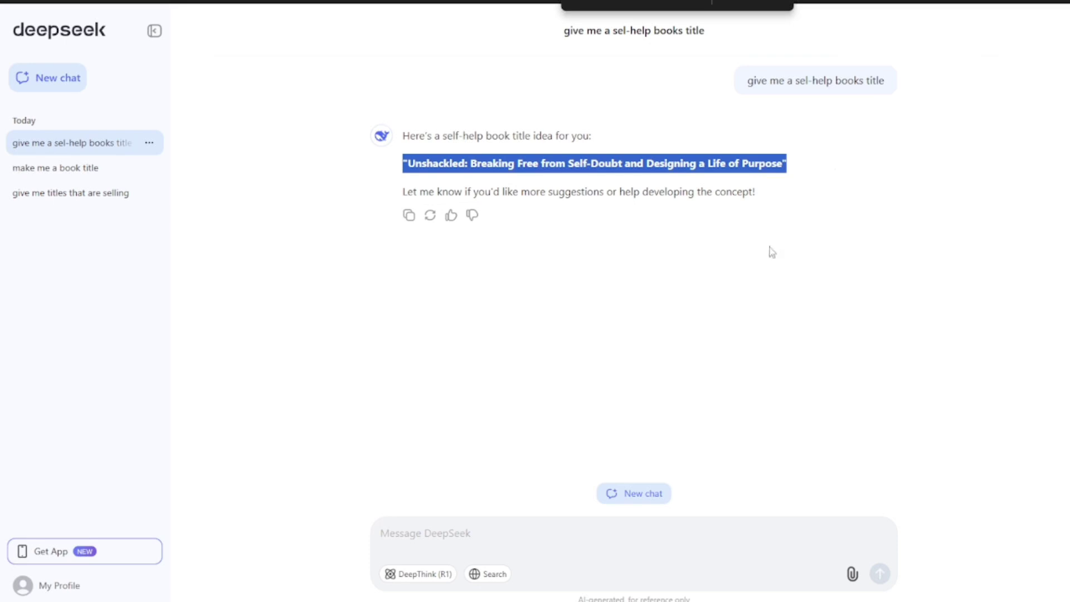
- Send the prompt "make me a book out of this title" followed by the copied "Unshackled: Breaking Free from Self-Doubt and Designing a Life of Purpose"
click(499, 534)
text(make me a book out of this title)
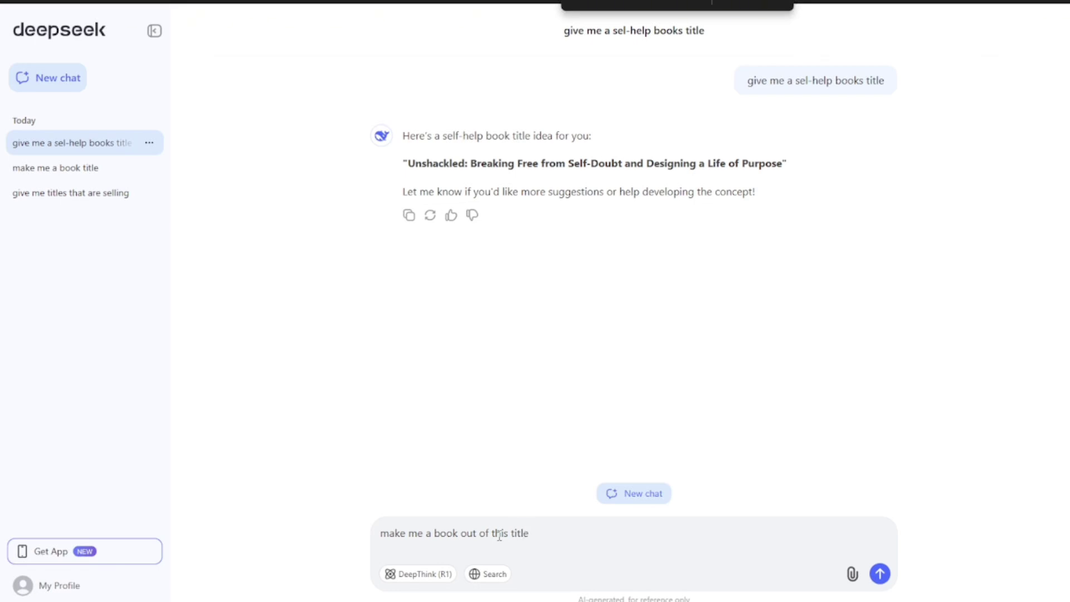
key(ctrl+v)
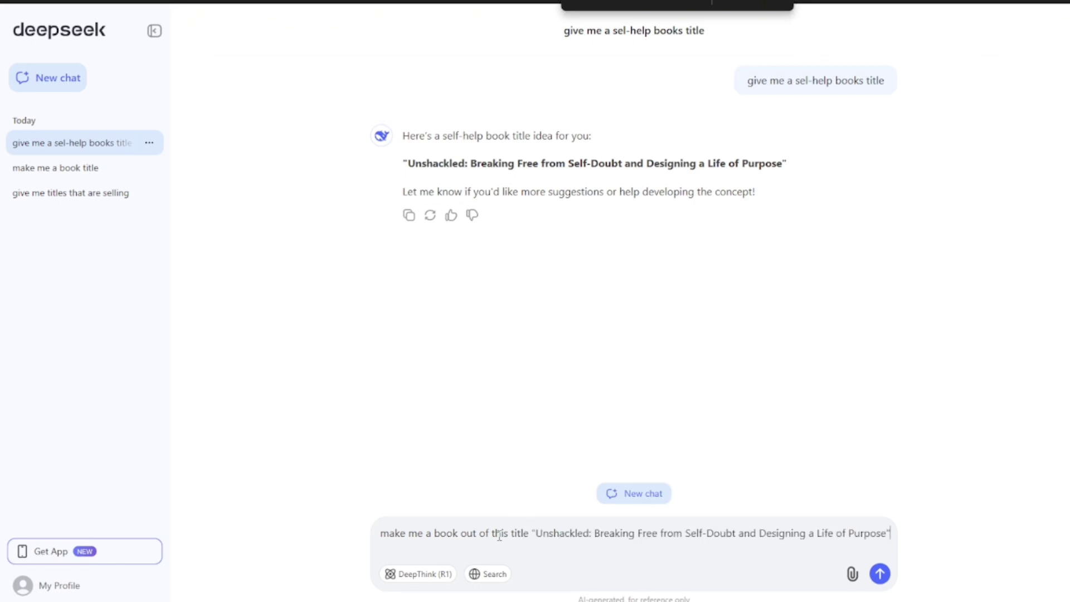
click(879, 573)
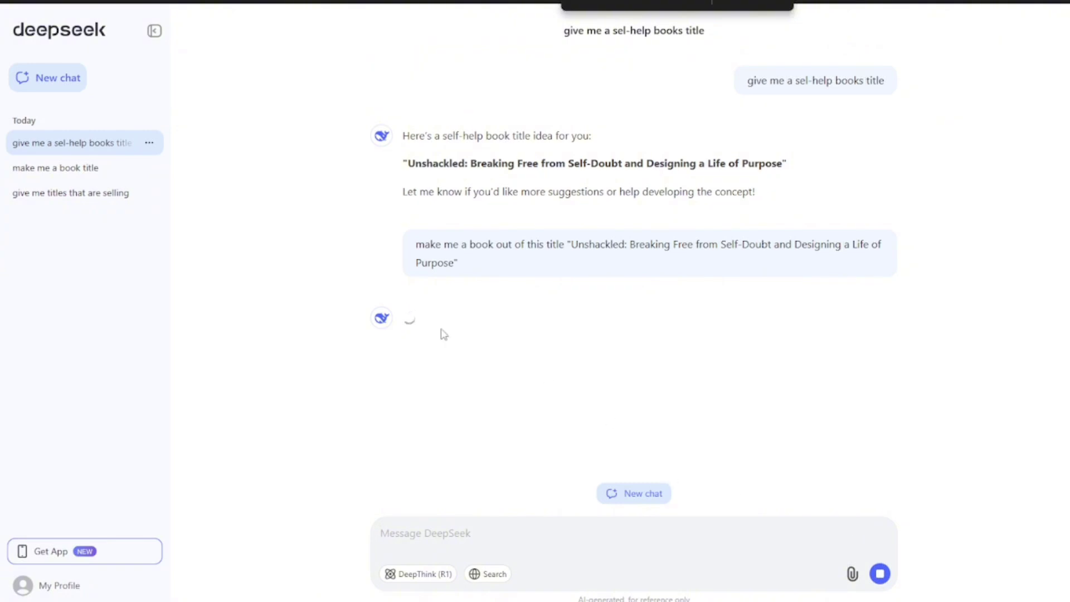
- Examine the generated book outline from its closing sections back to the introduction
mouse_move(418, 246)
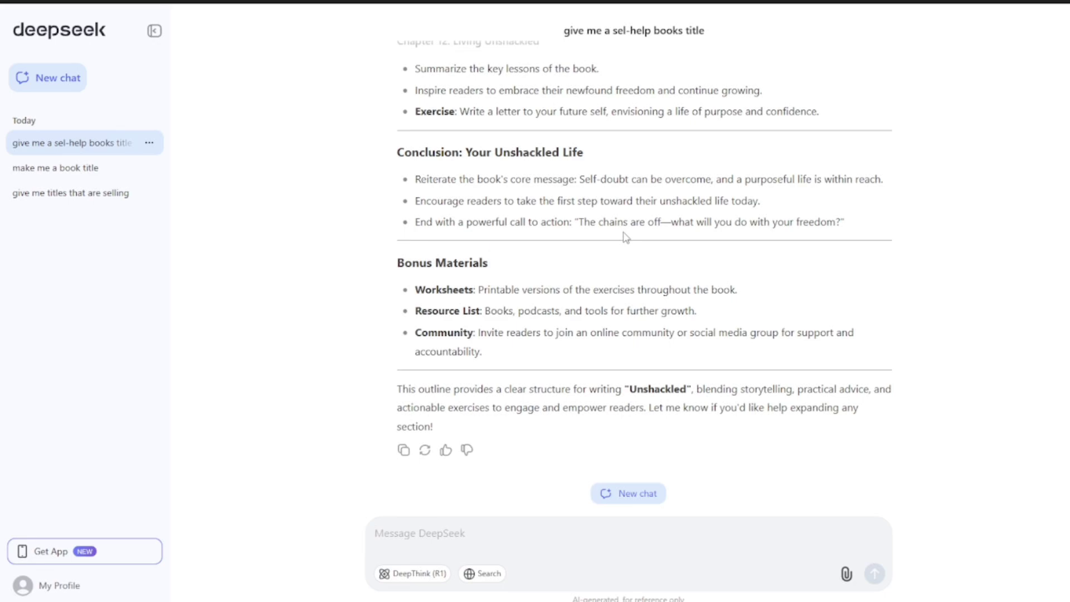
scroll(759, 272, up, 6)
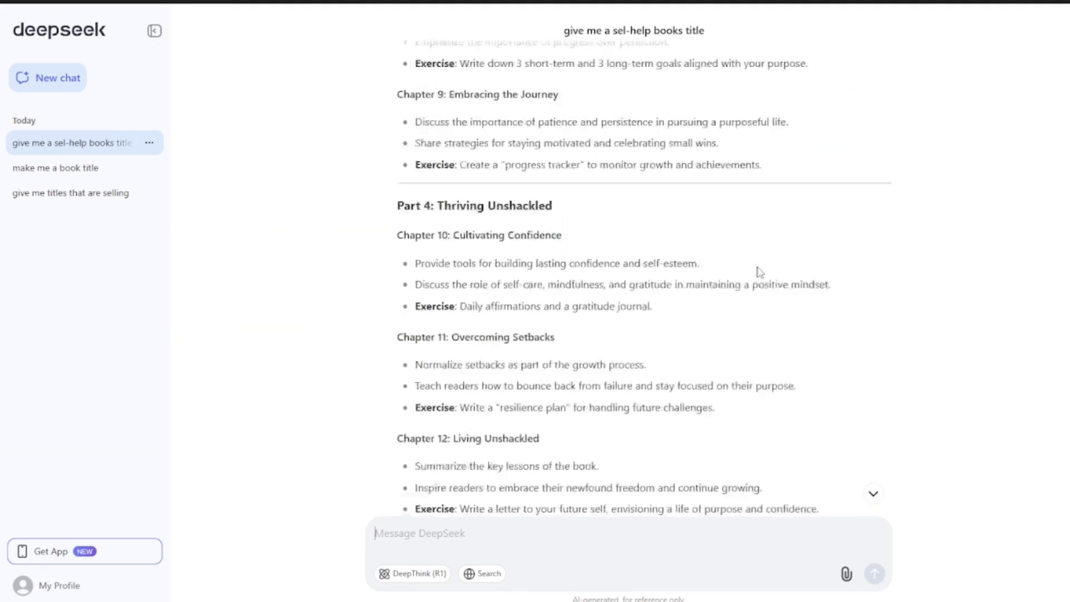
scroll(759, 271, down, 7)
scroll(760, 271, up, 12)
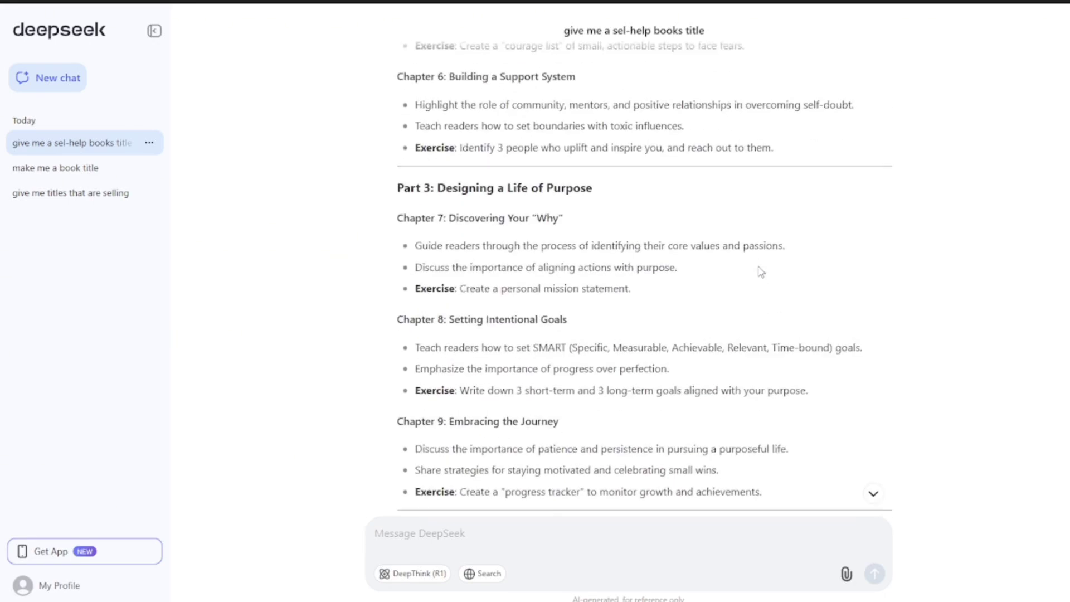
scroll(760, 271, up, 18)
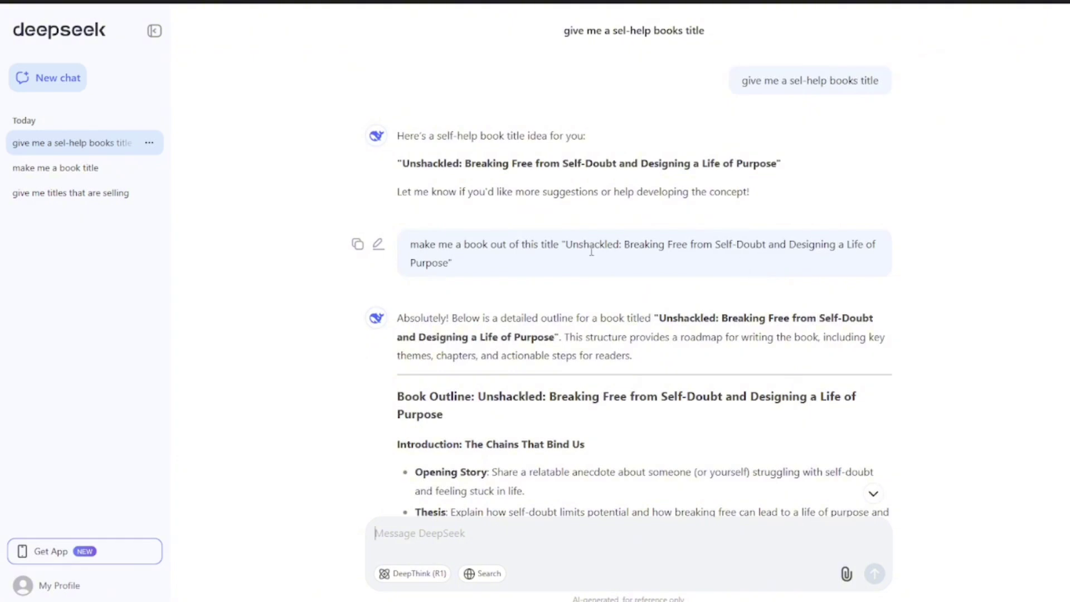
scroll(592, 252, down, 3)
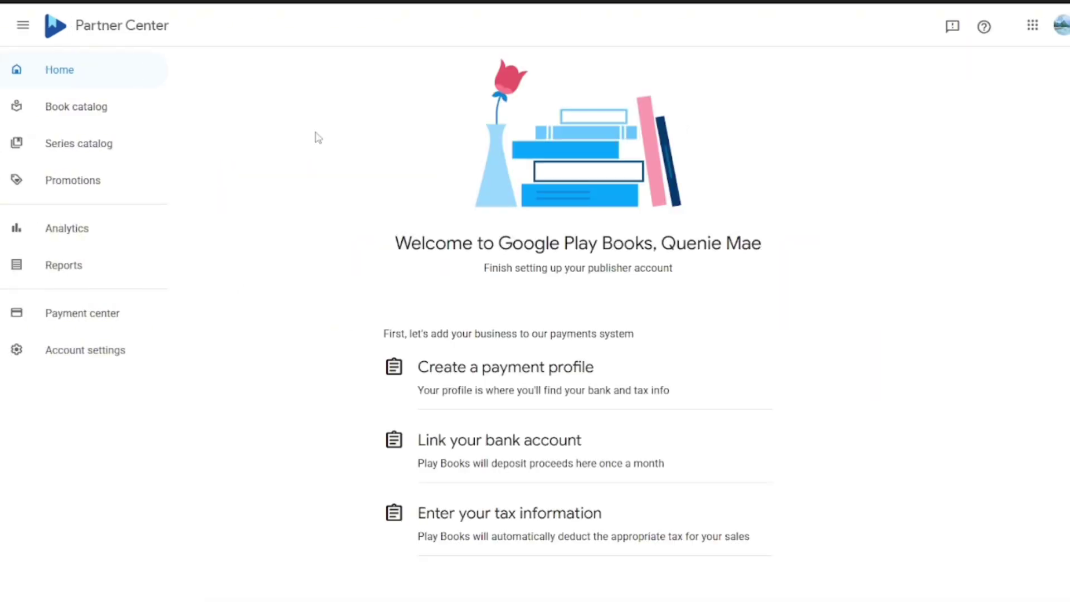
- Switch to the Google Play Books Partner Center and start adding a new book from the book catalog
scroll(607, 373, down, 1)
scroll(607, 373, down, 1)
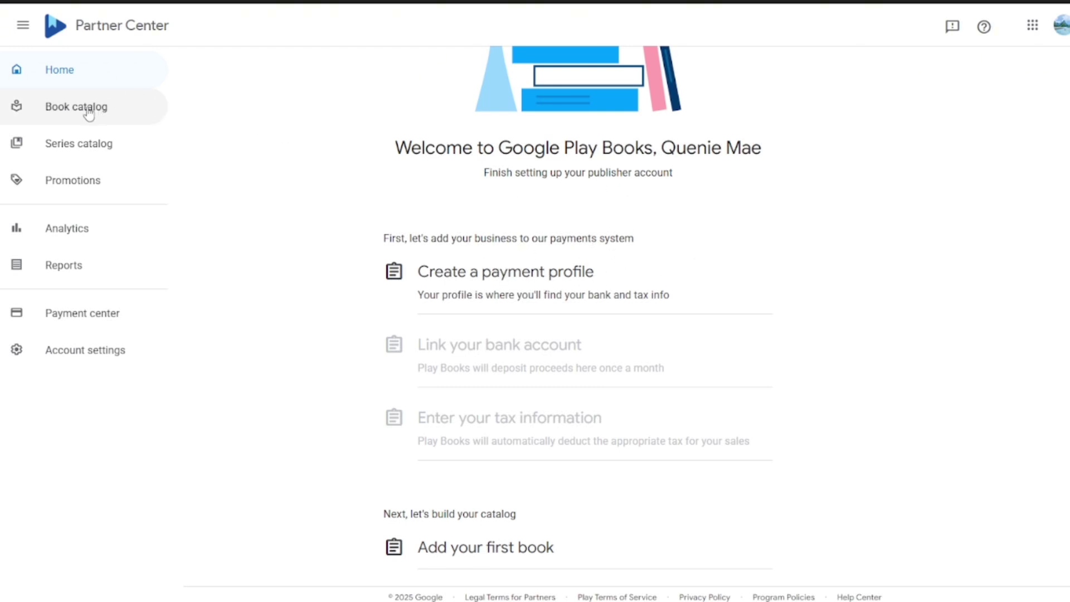
click(66, 116)
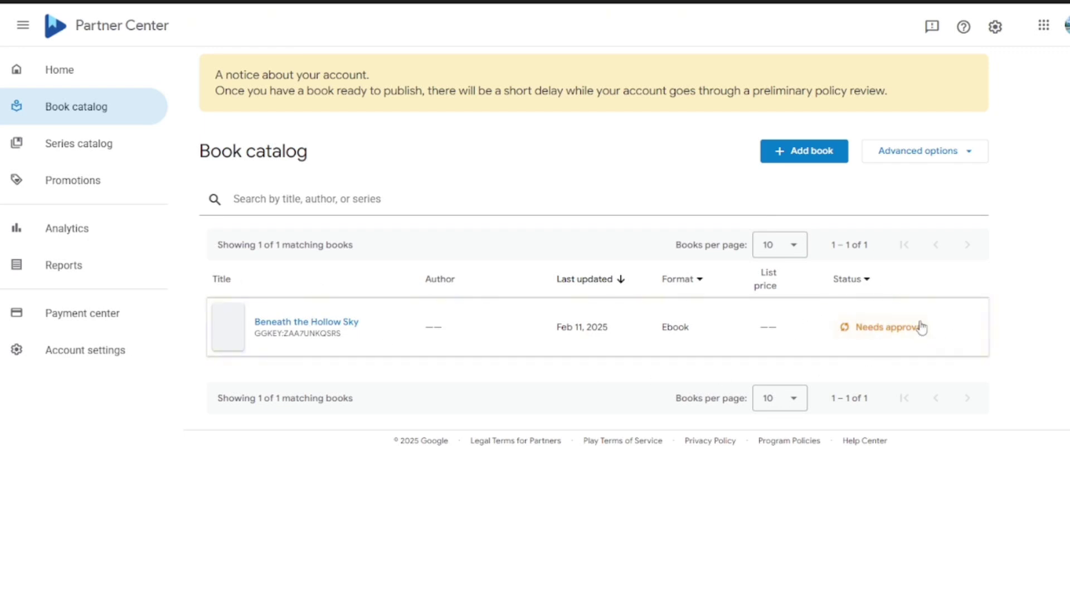
click(798, 150)
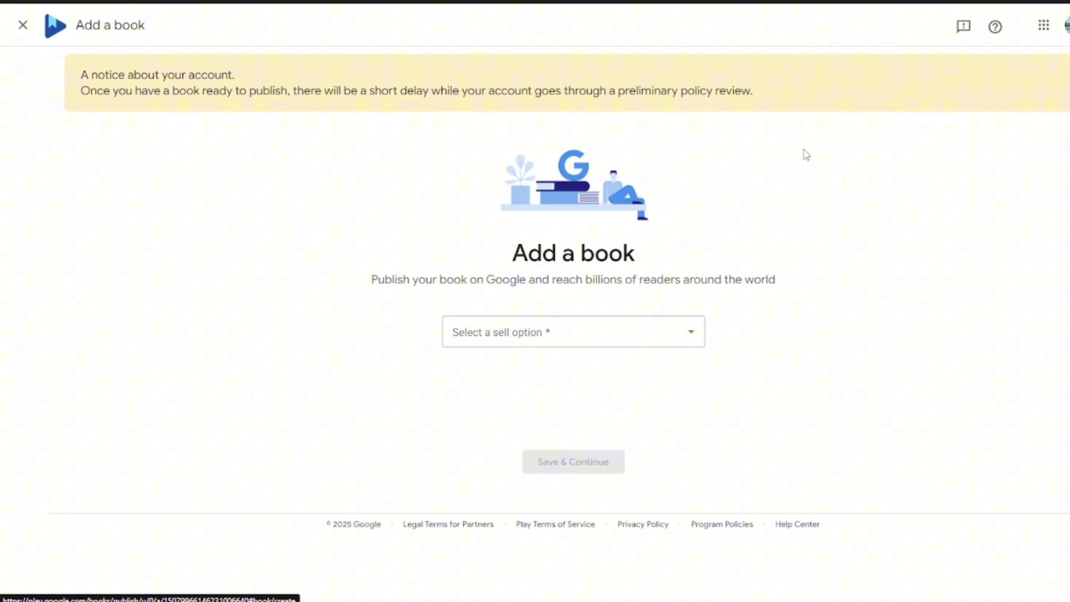
- Choose "Sell ebook on Google Play" with "Get a Google book ID (GGKEY)" for the new book and save
click(667, 336)
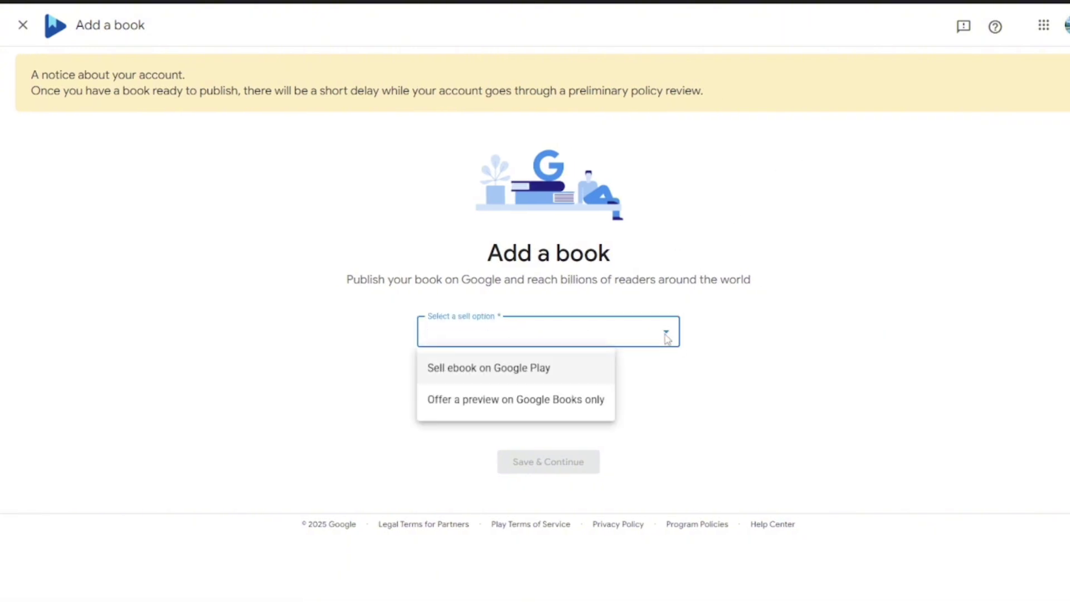
click(505, 370)
click(523, 378)
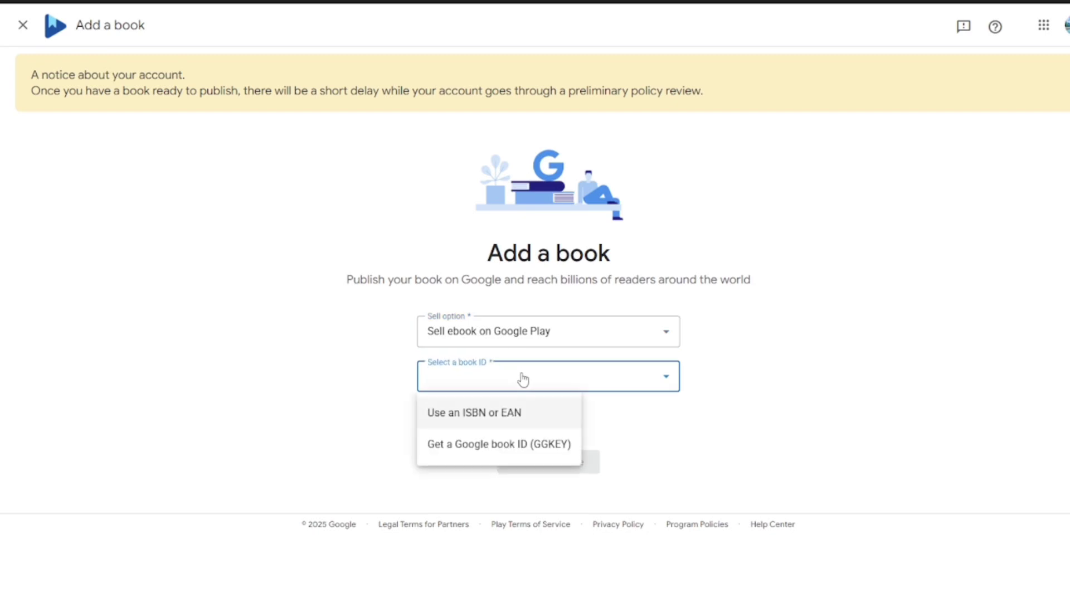
click(474, 449)
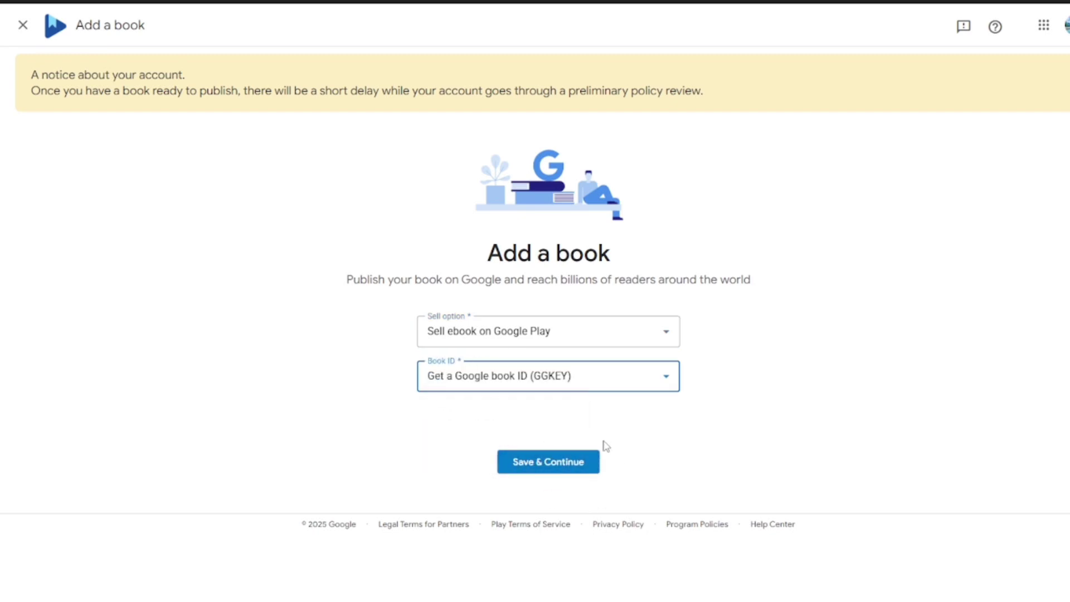
click(564, 467)
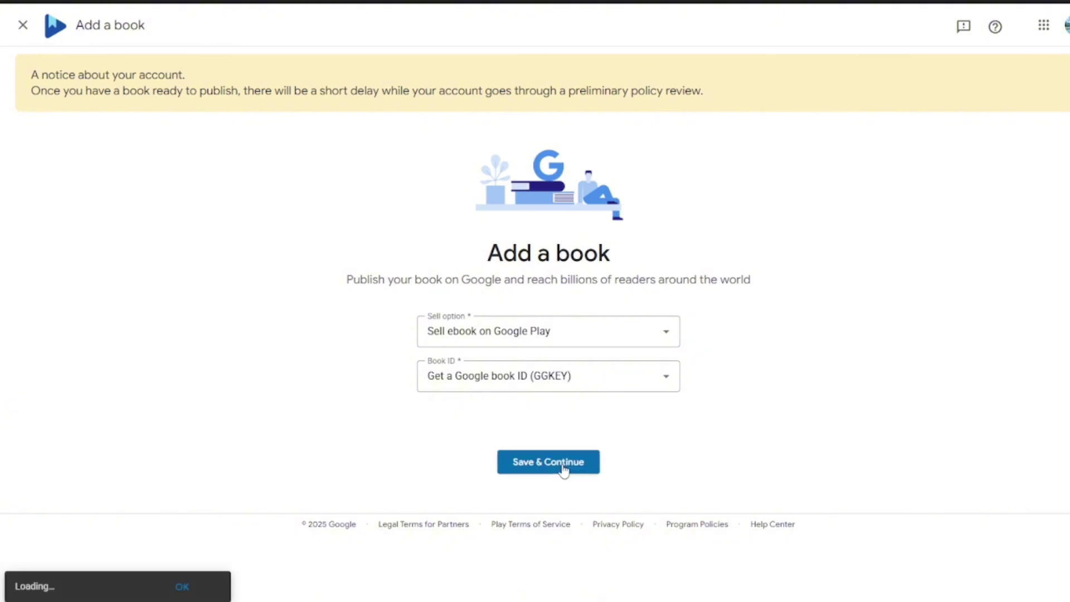
- Copy the title "Unshackled: Breaking Free from Self-Doubt and Designing a Life of Purpose" from DeepSeek into the book's Title field
scroll(562, 463, down, 3)
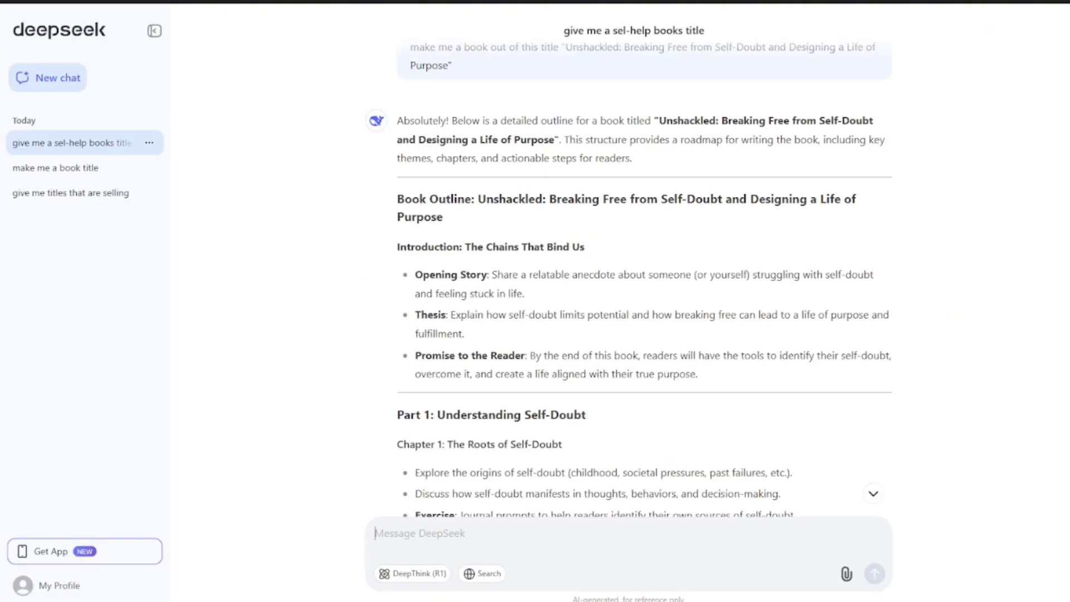
scroll(619, 163, up, 4)
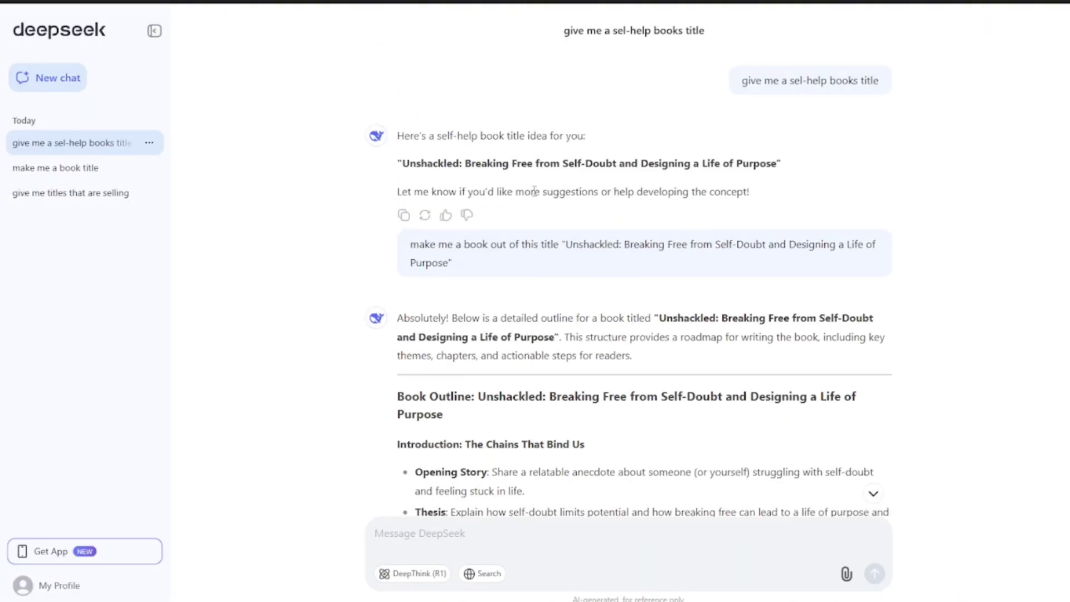
drag(398, 165, 812, 173)
key(ctrl+c)
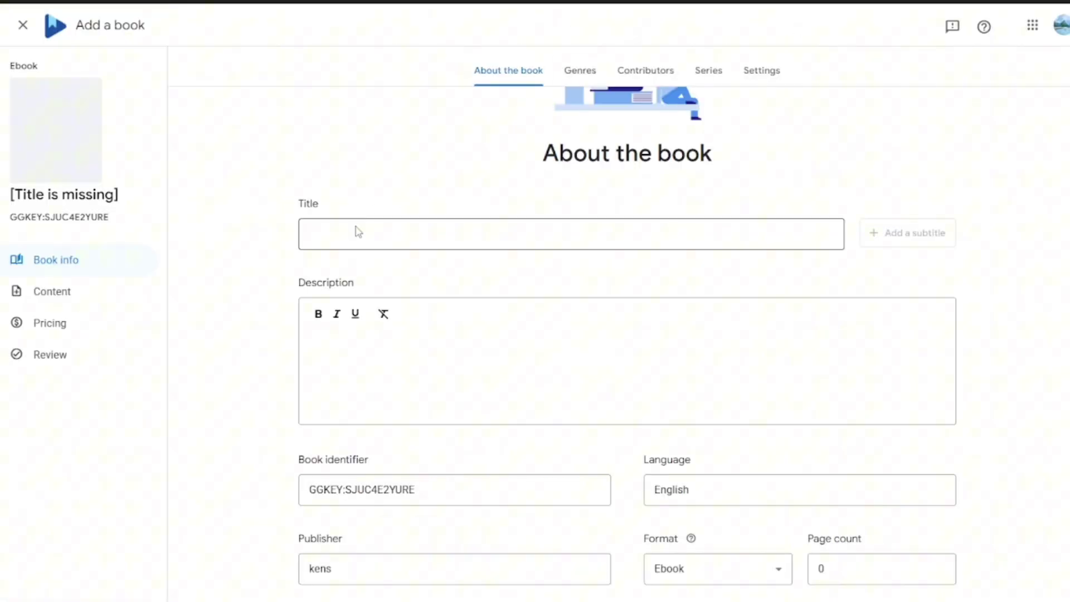
click(353, 231)
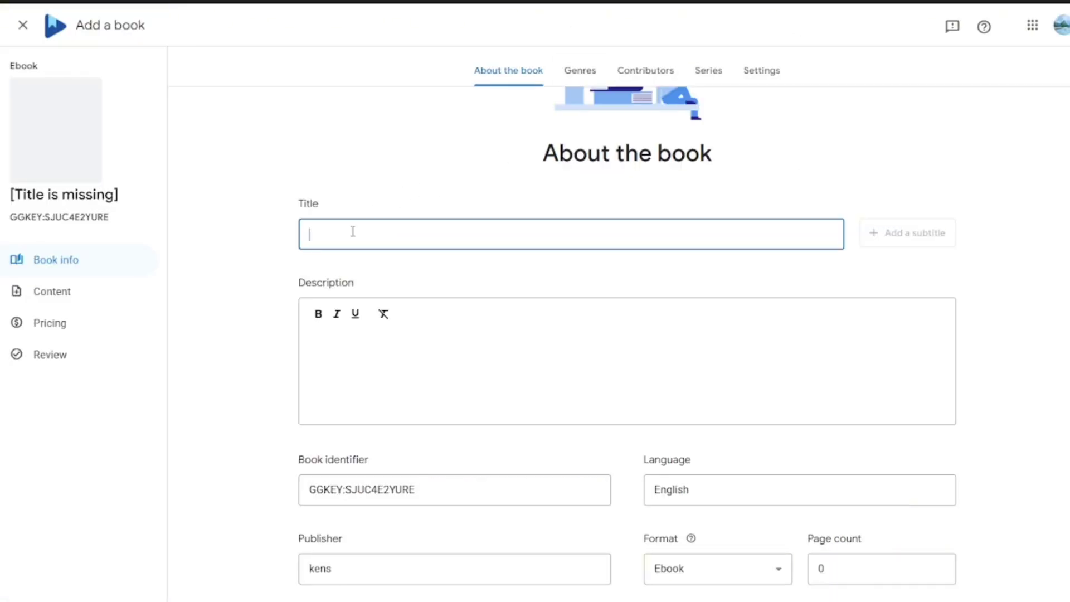
key(ctrl+v)
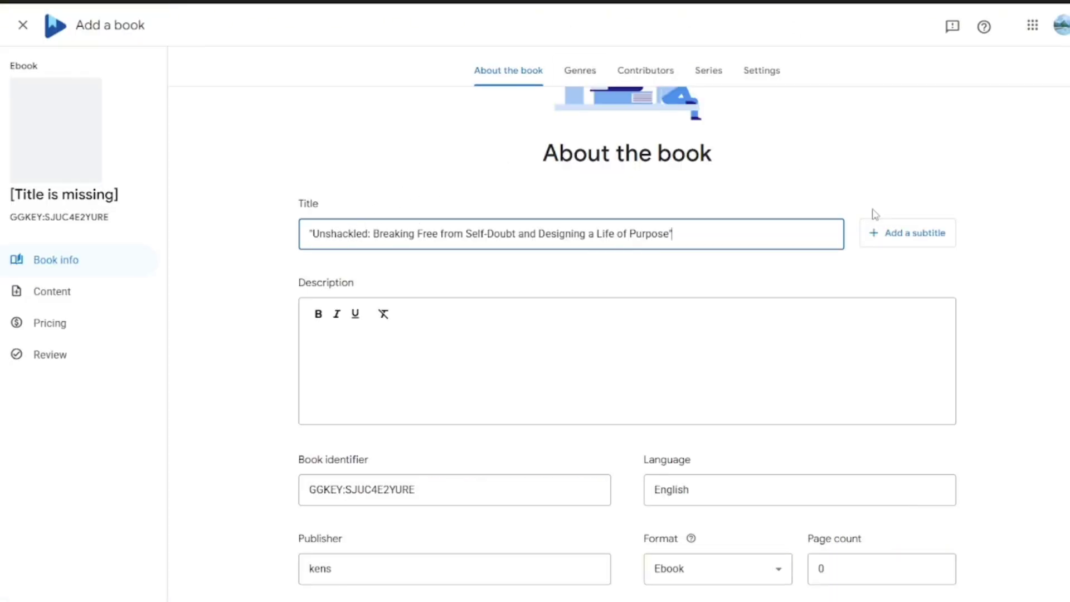
- Fill the book's description with the outline copied from DeepSeek, from the Introduction through the Bonus Materials
click(322, 341)
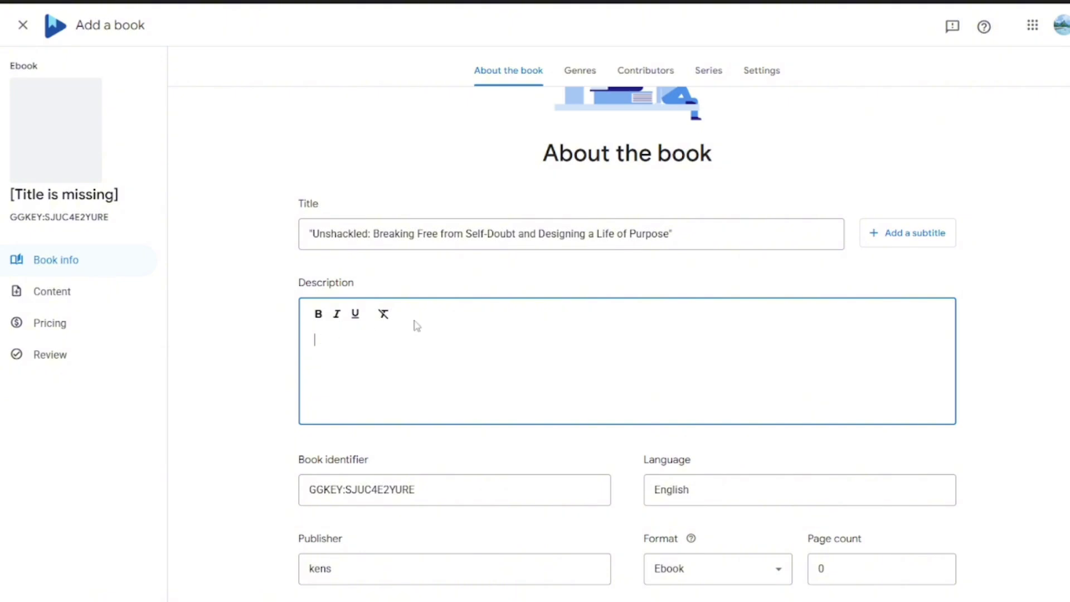
scroll(457, 319, down, 5)
scroll(456, 319, up, 6)
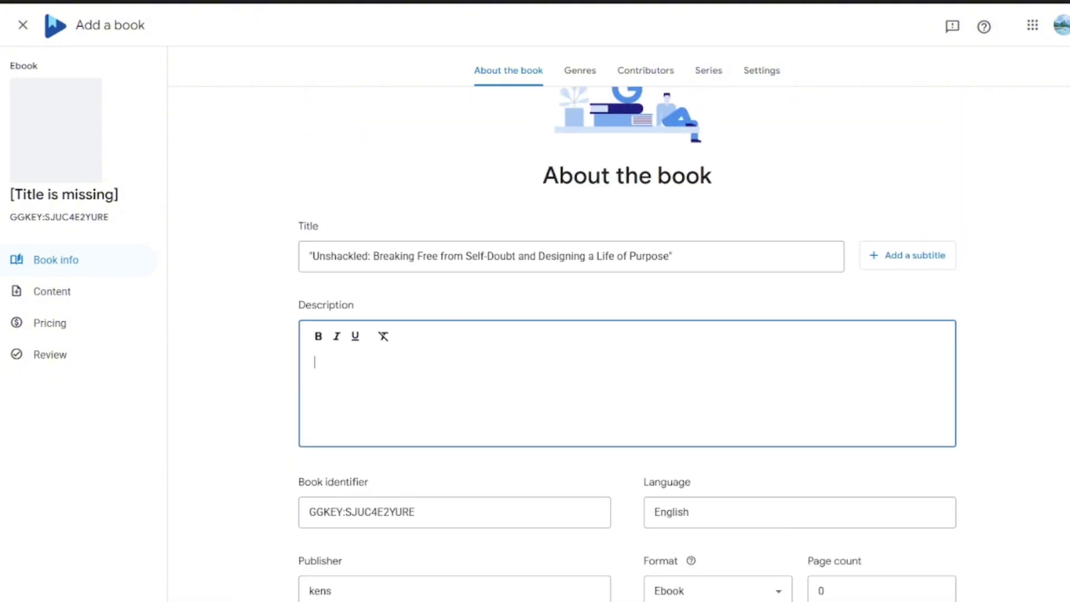
key(alt+Tab)
scroll(437, 237, down, 5)
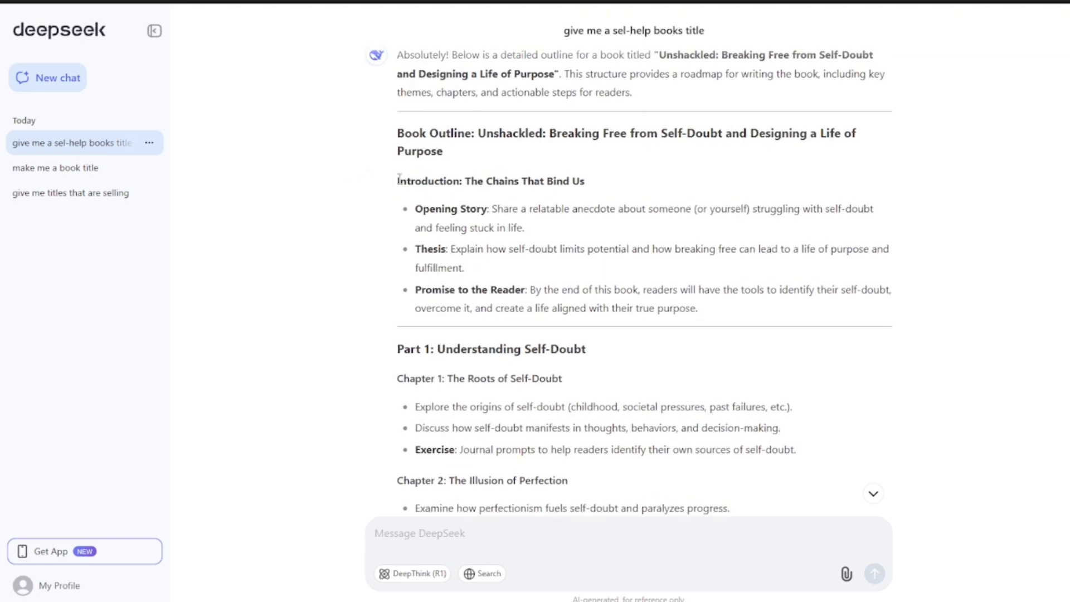
drag(399, 180, 482, 353)
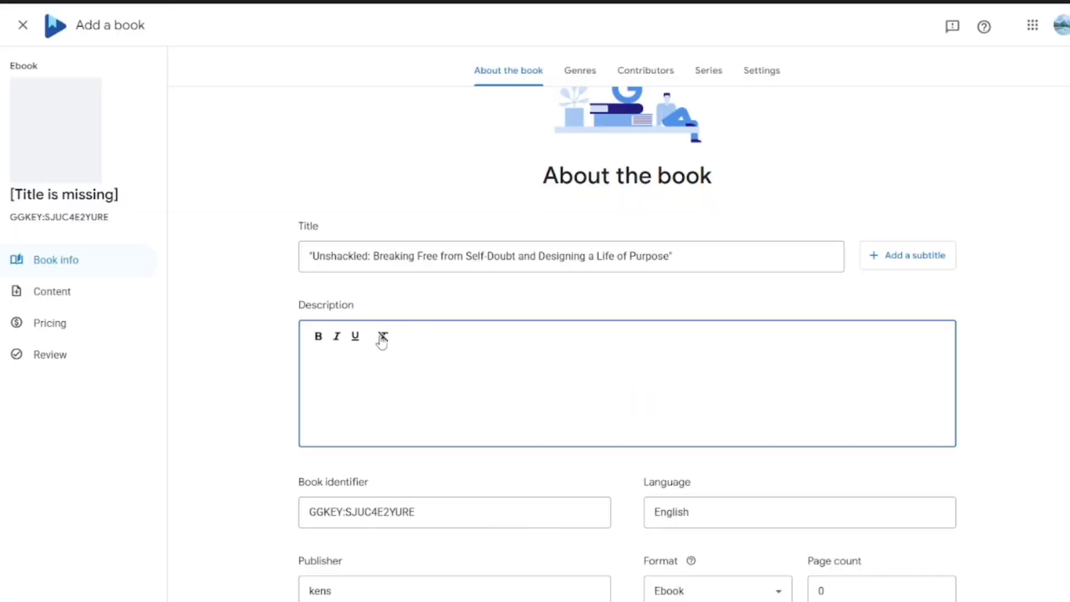
key(ctrl+v)
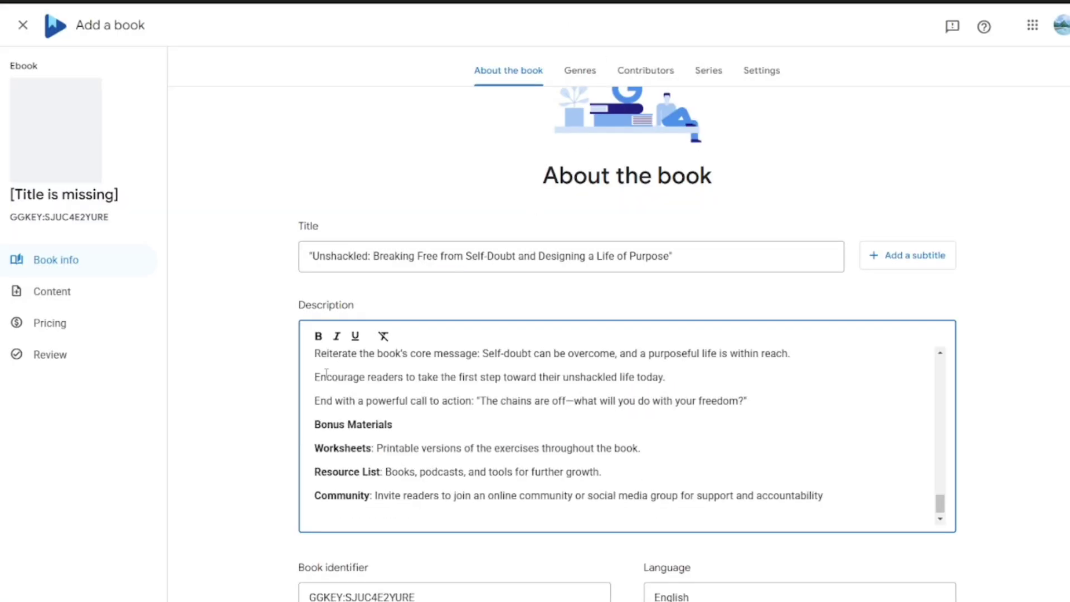
- Underline the heading "Introduction: The Chains That Bind Us" at the start of the description
drag(313, 351, 442, 411)
click(558, 453)
scroll(585, 429, down, 4)
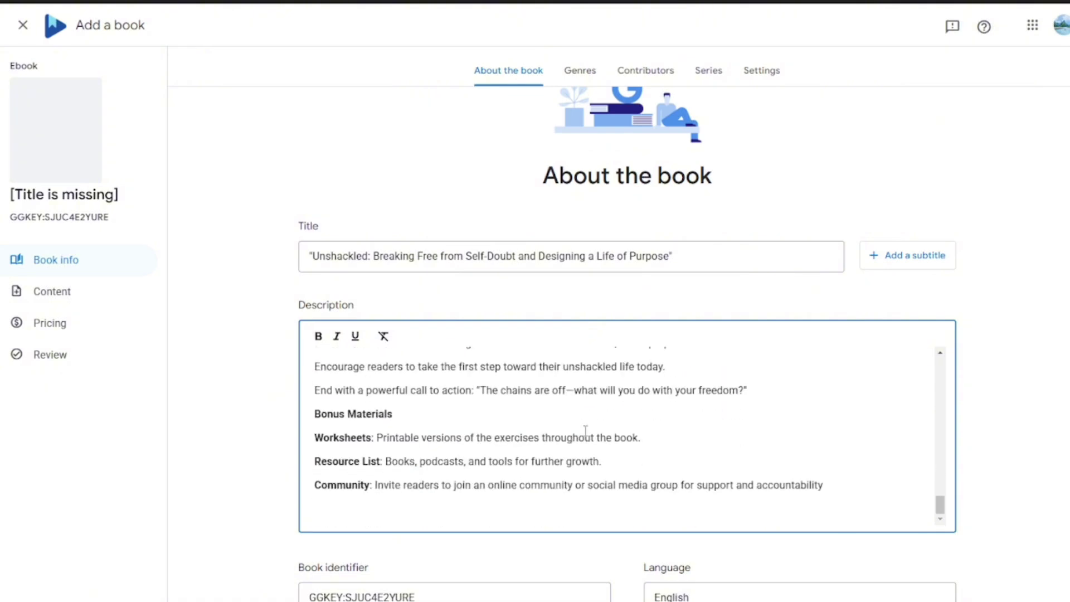
scroll(585, 431, up, 10)
scroll(586, 430, up, 10)
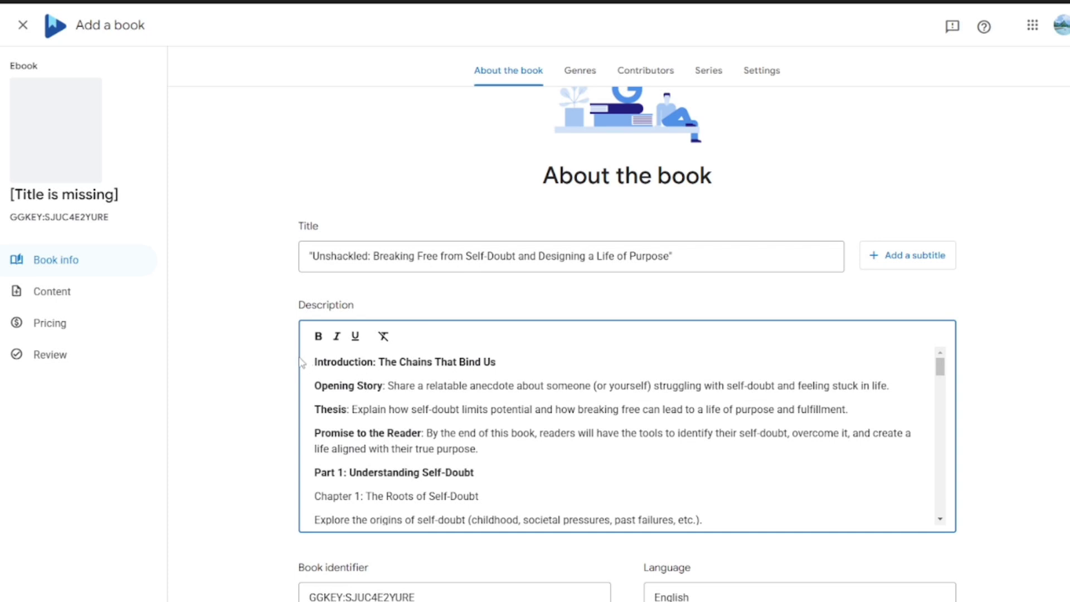
drag(312, 362, 498, 362)
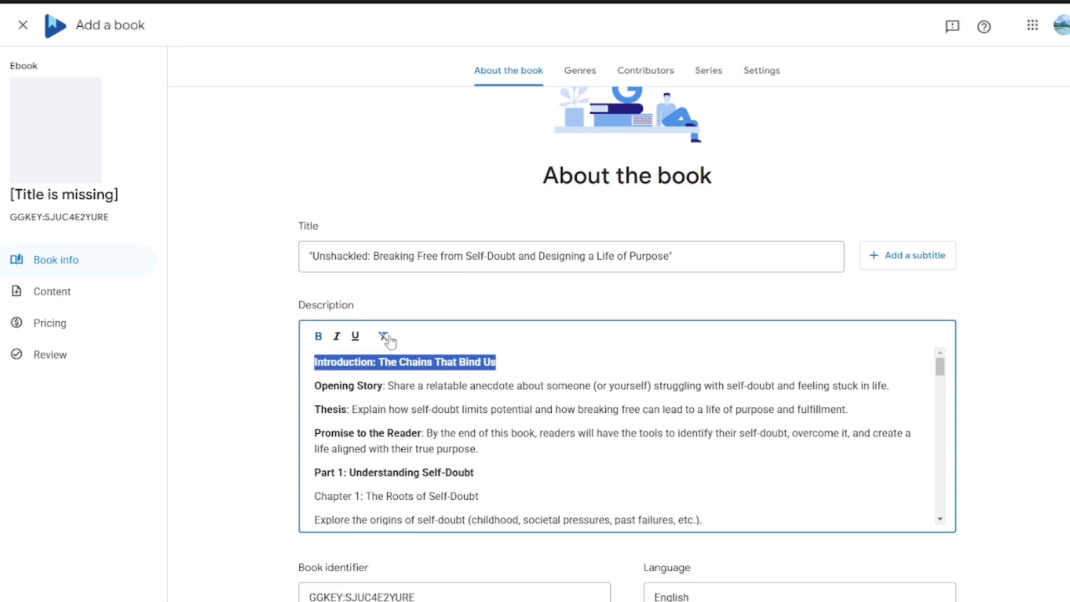
click(356, 337)
click(498, 387)
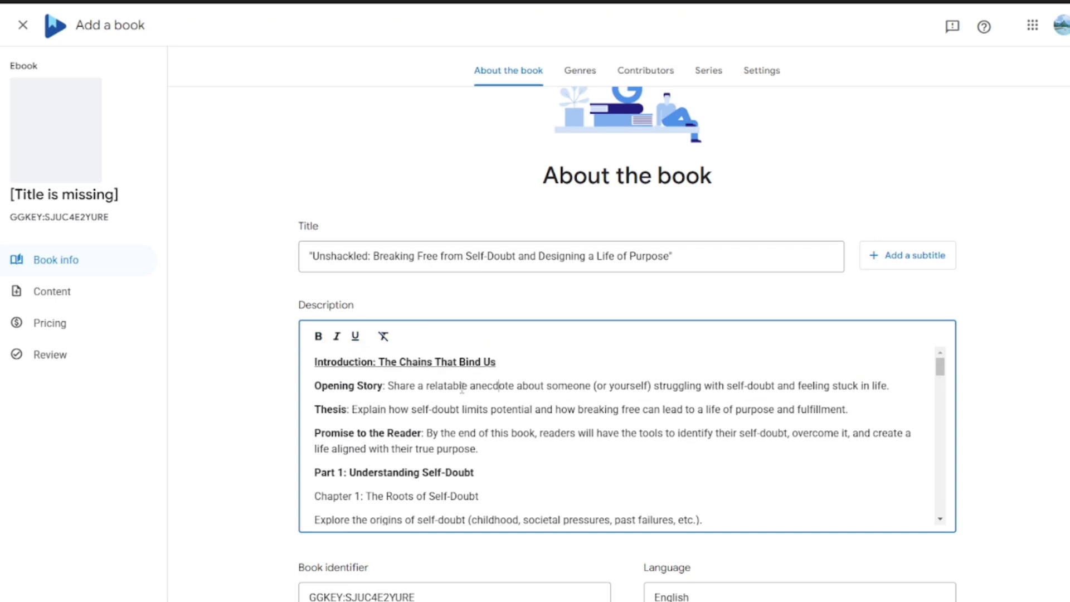
- Underline the heading "Part 1: Understanding Self-Doubt" in the description
scroll(425, 441, down, 2)
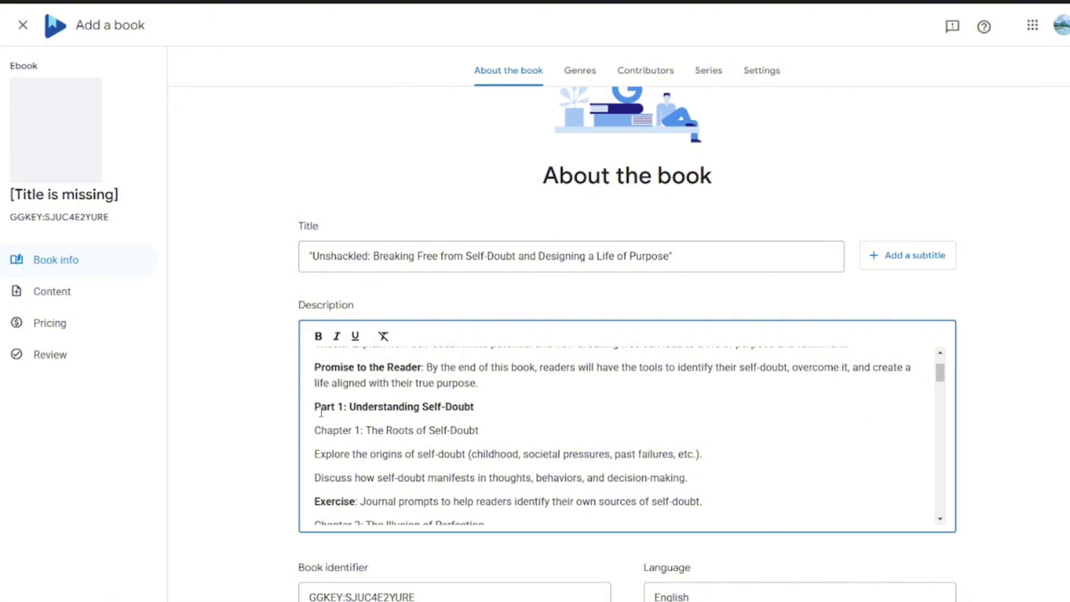
drag(313, 406, 504, 407)
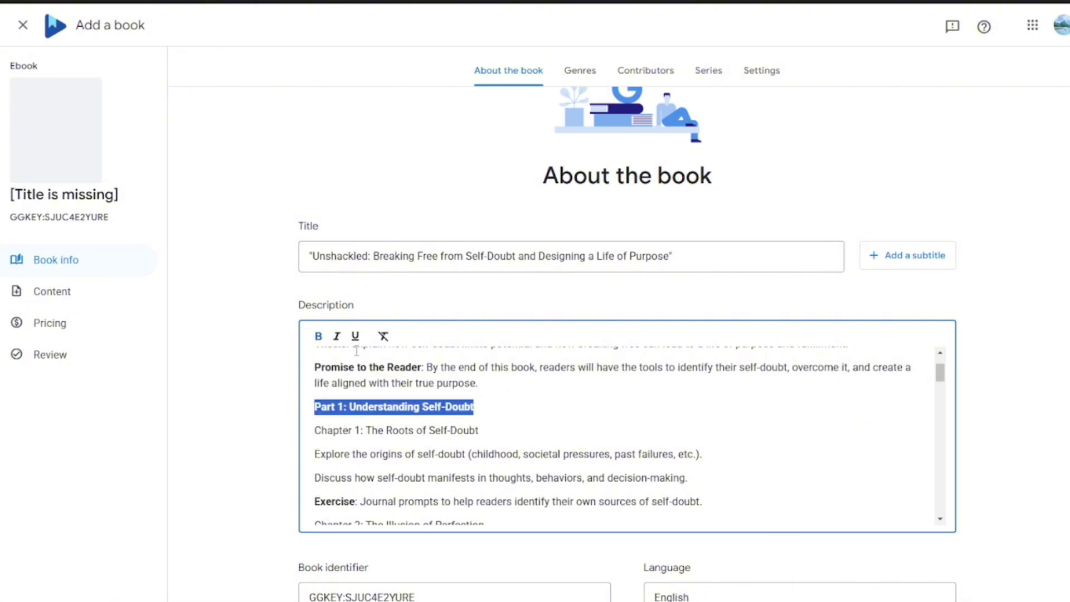
scroll(759, 515, down, 4)
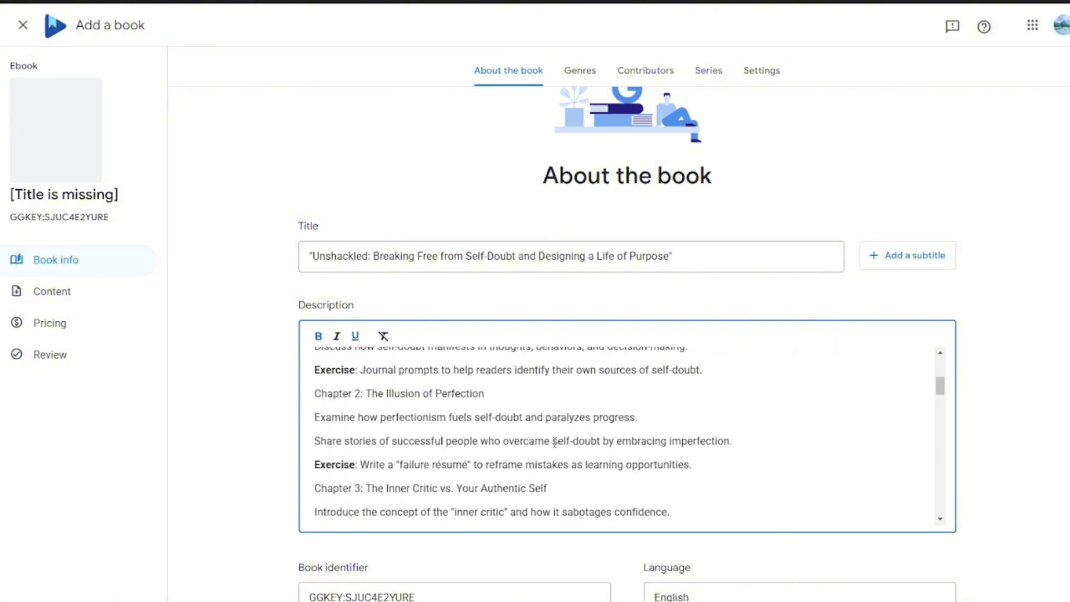
- Review the rest of the book's description and the language choices offered for the book
scroll(609, 423, down, 15)
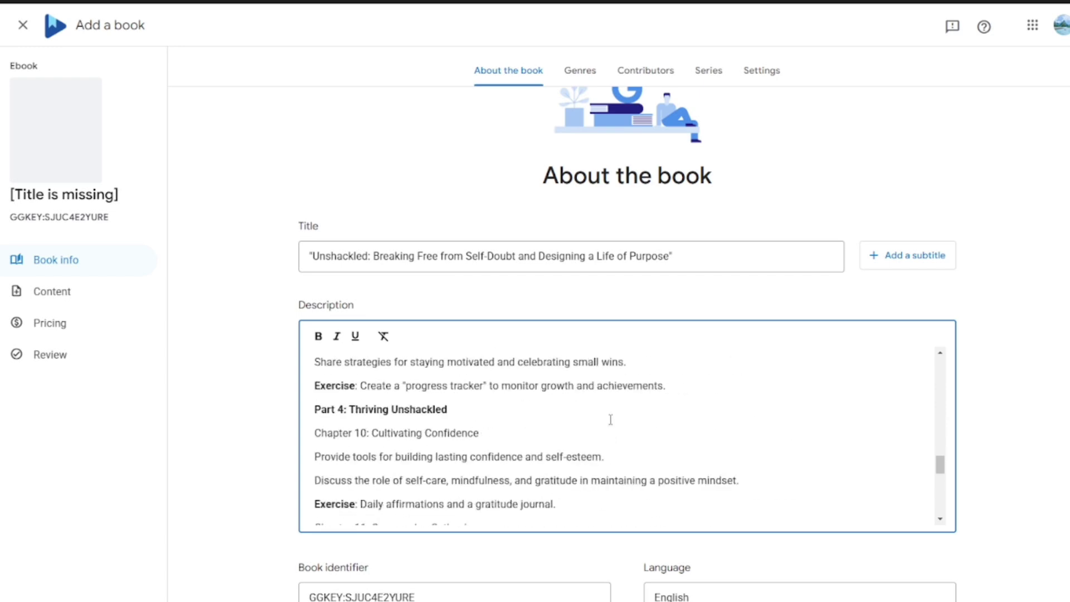
scroll(922, 323, down, 7)
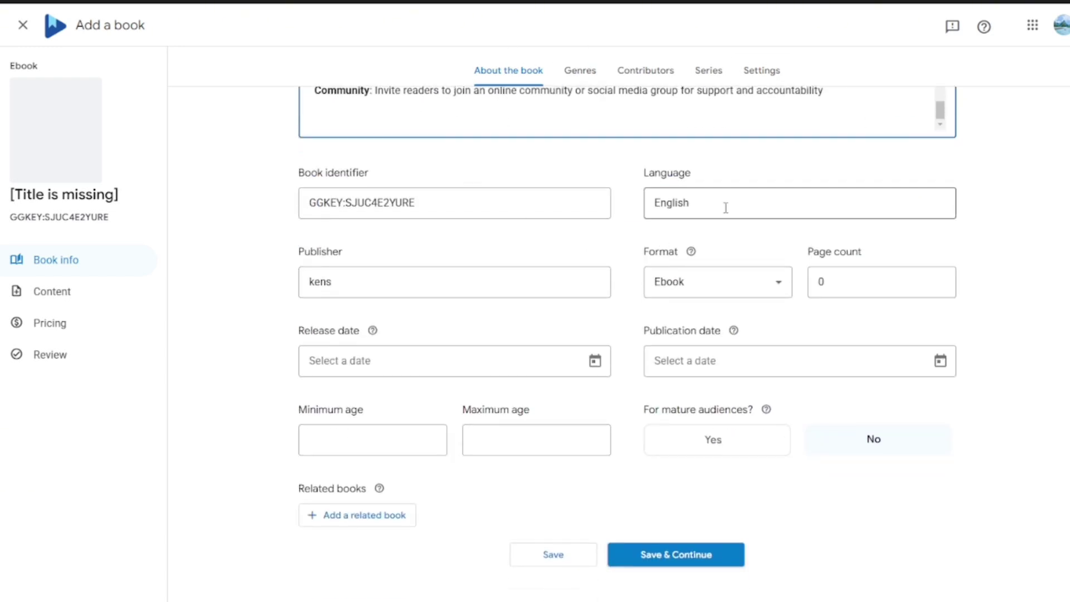
click(739, 208)
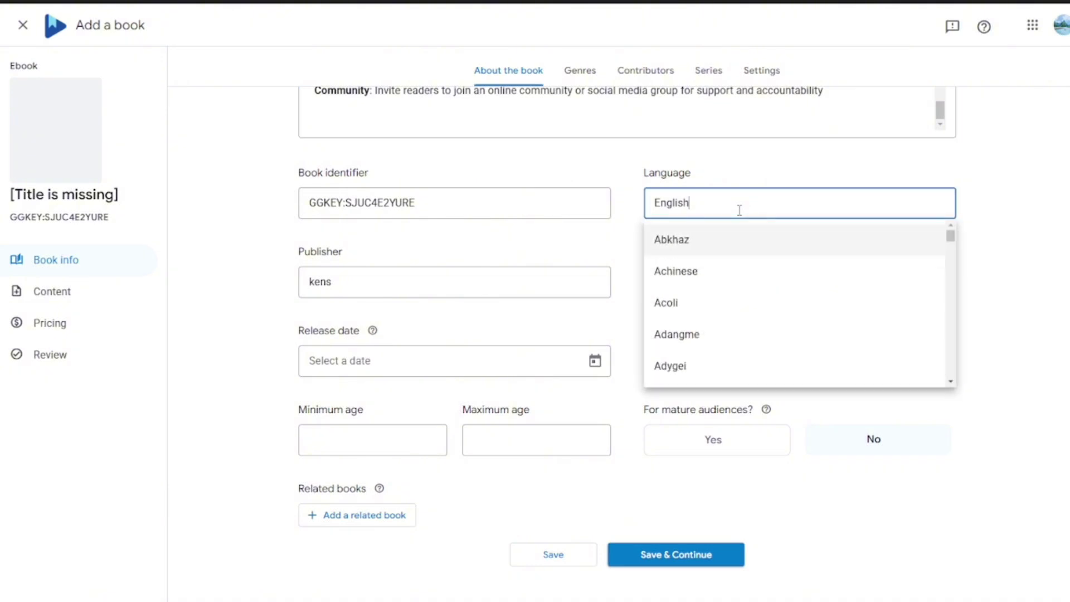
scroll(702, 262, down, 10)
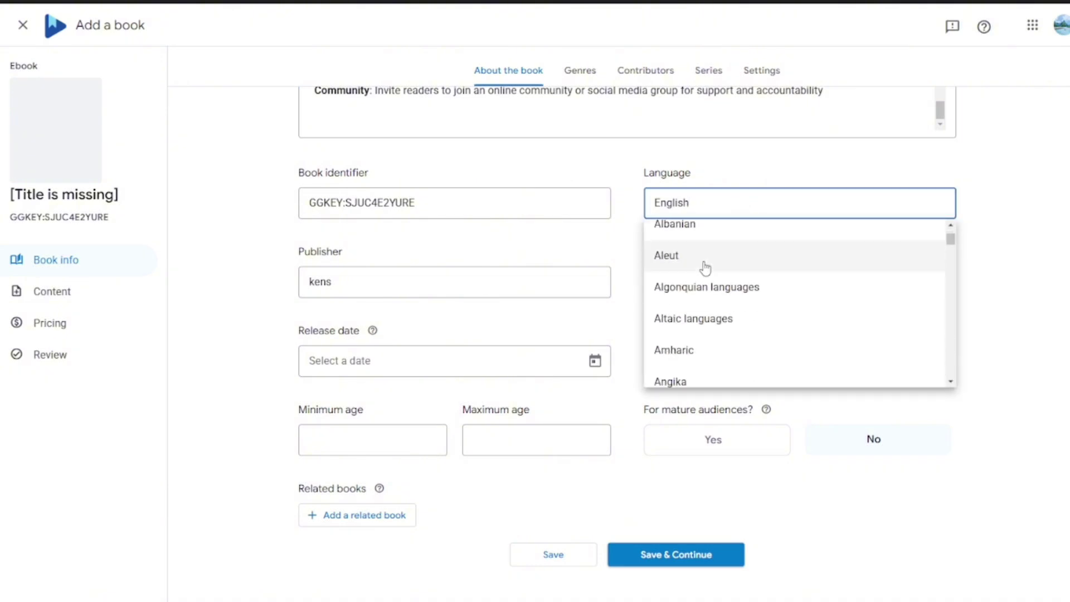
scroll(698, 291, up, 10)
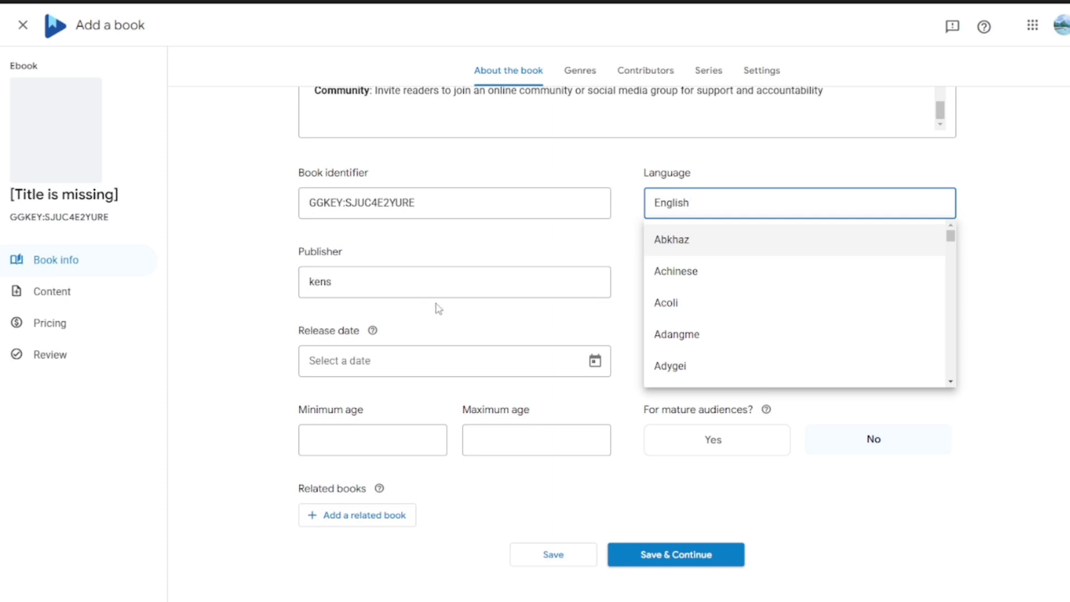
- Check the publisher field, keep the format as Ebook, and set the page count to 3
click(346, 282)
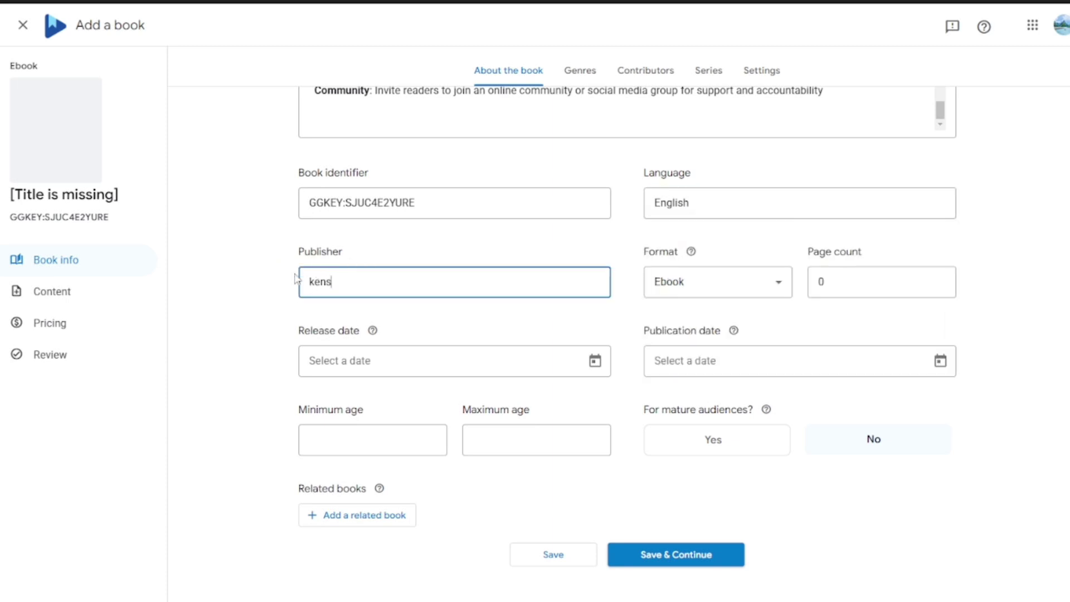
click(708, 291)
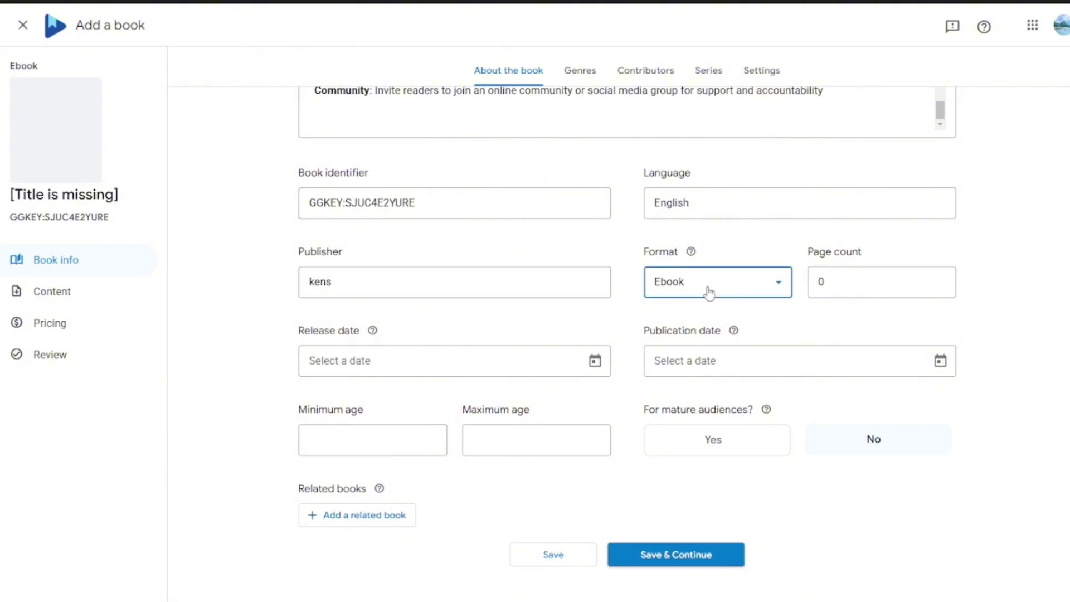
click(709, 291)
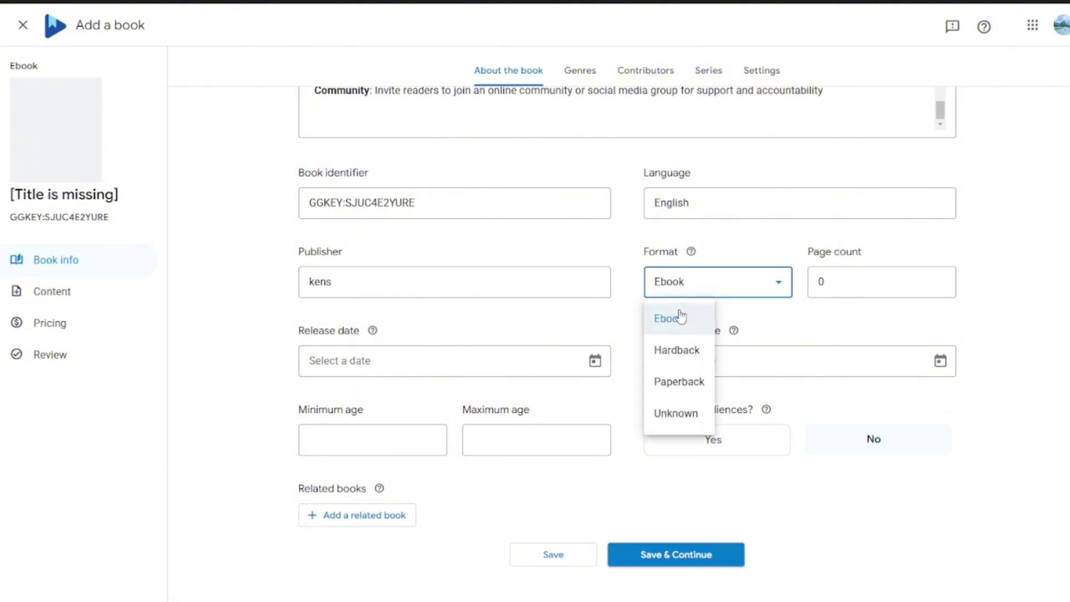
click(713, 287)
click(842, 280)
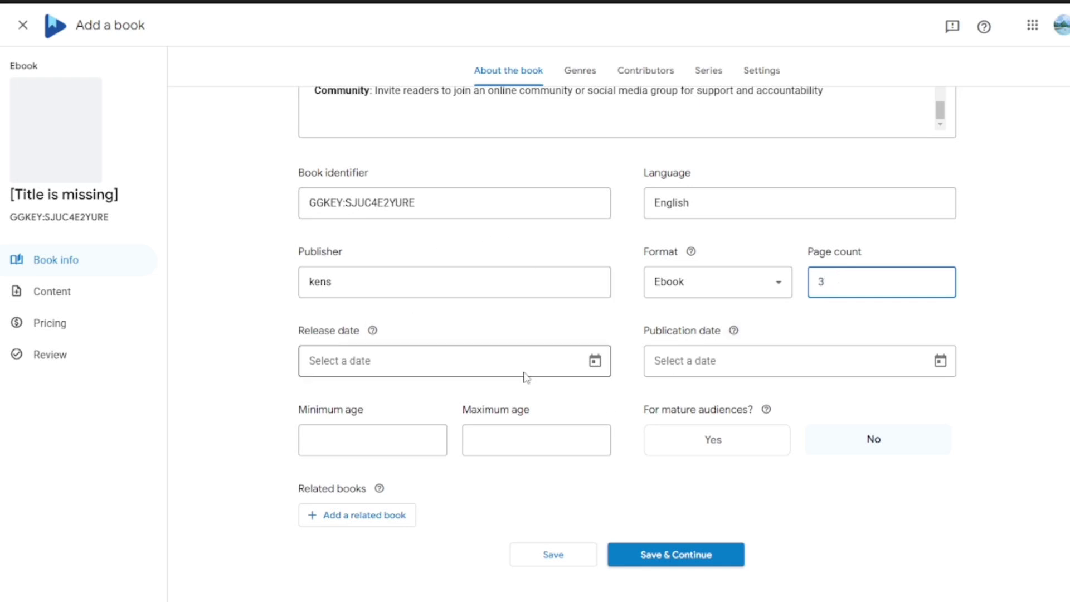
- Set the book's release date to 2025-02-12 and dismiss the pre-order content requirements notice
click(596, 362)
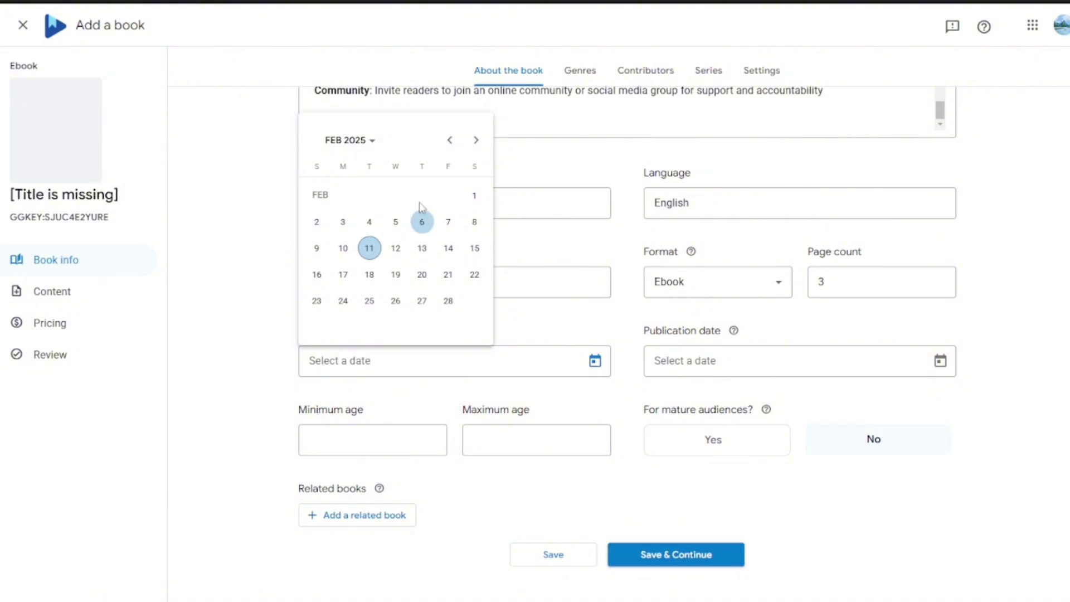
click(396, 249)
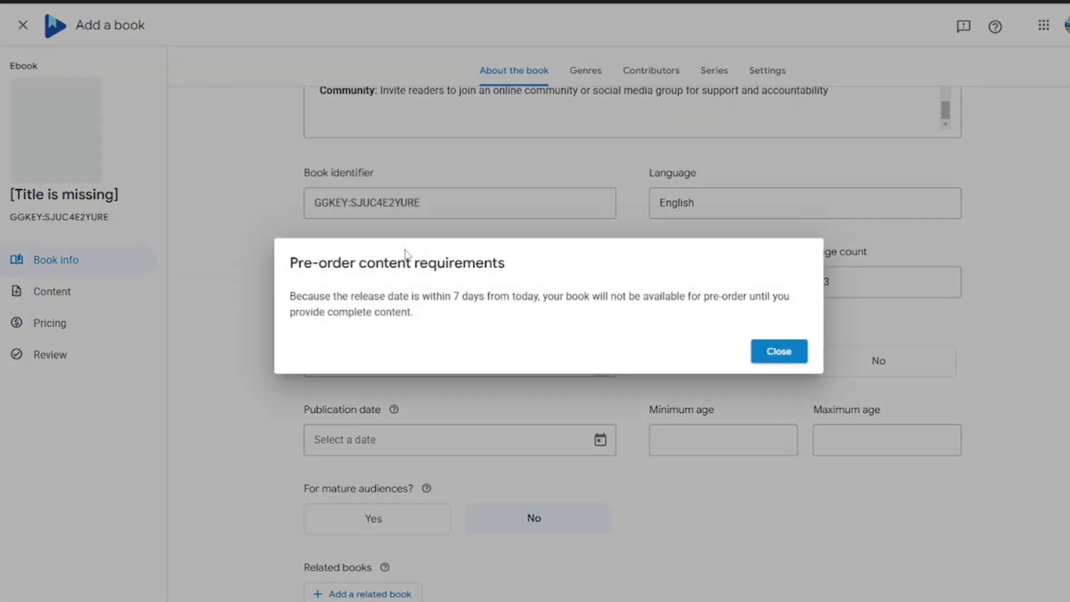
click(770, 355)
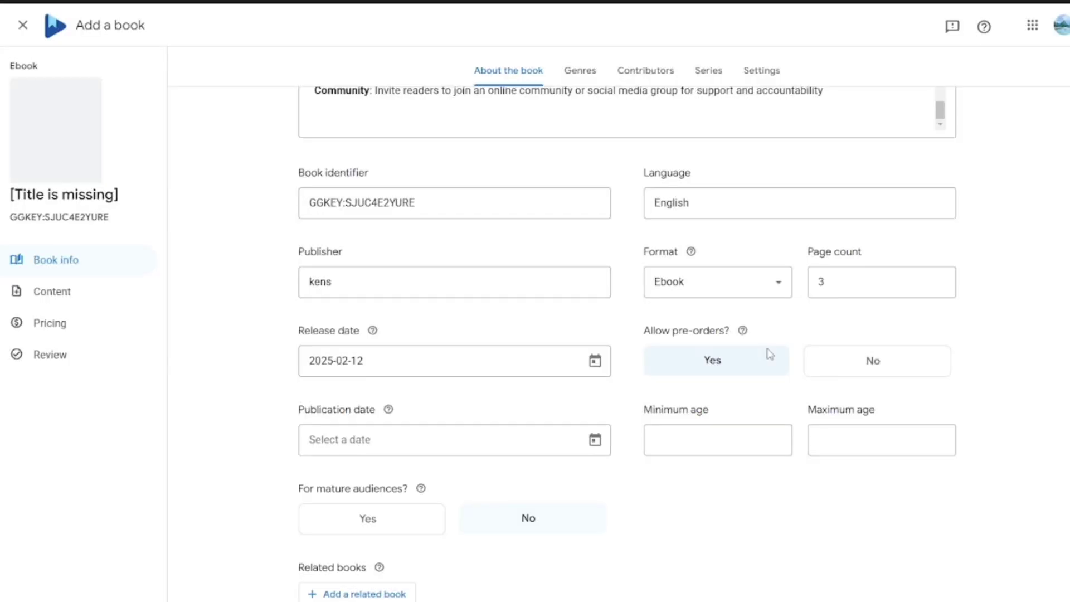
- Set the book's release date to 2025-02-22 and allow pre-orders
click(595, 360)
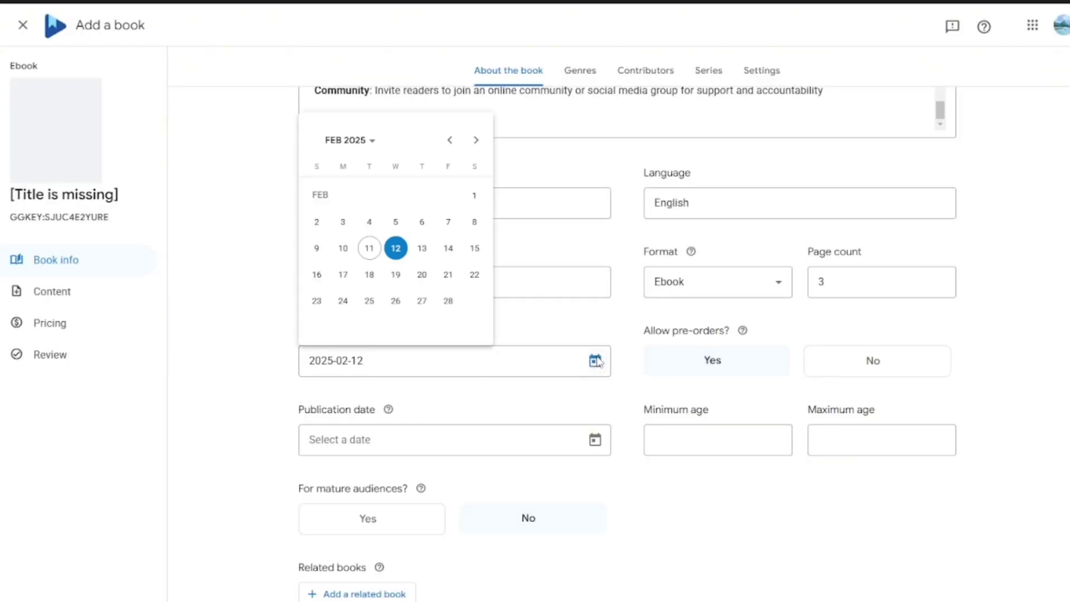
click(474, 274)
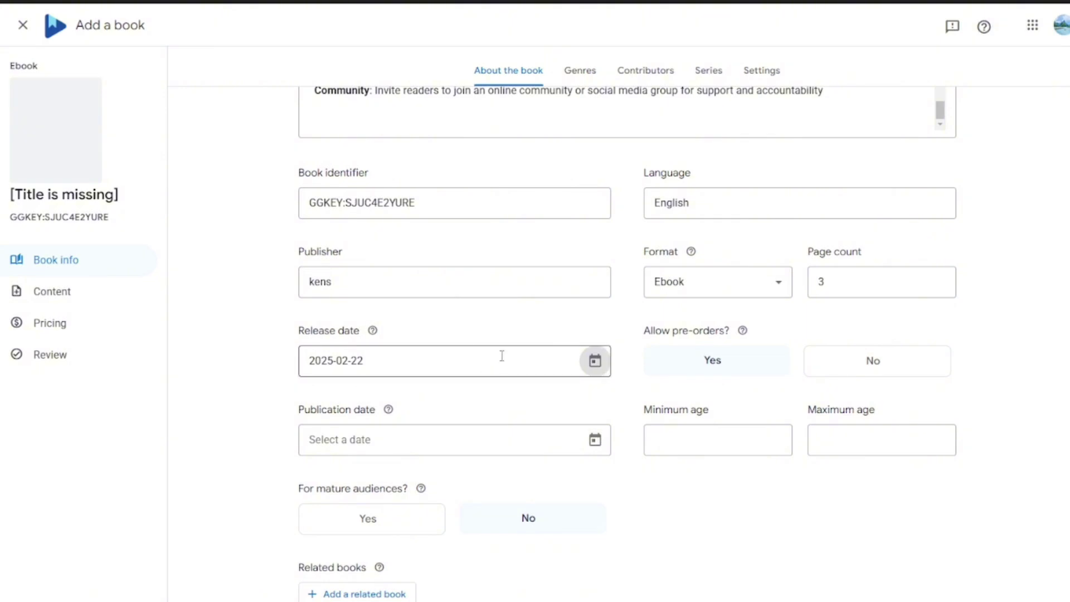
click(744, 375)
- Set the book's publication date to 2025-02-27
scroll(440, 440, down, 2)
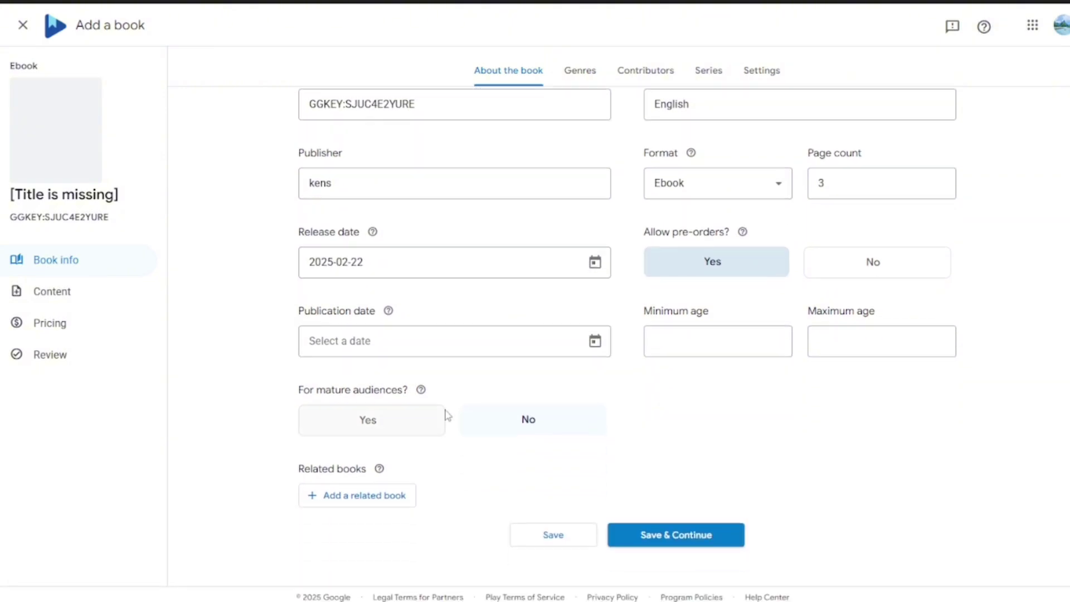
click(596, 344)
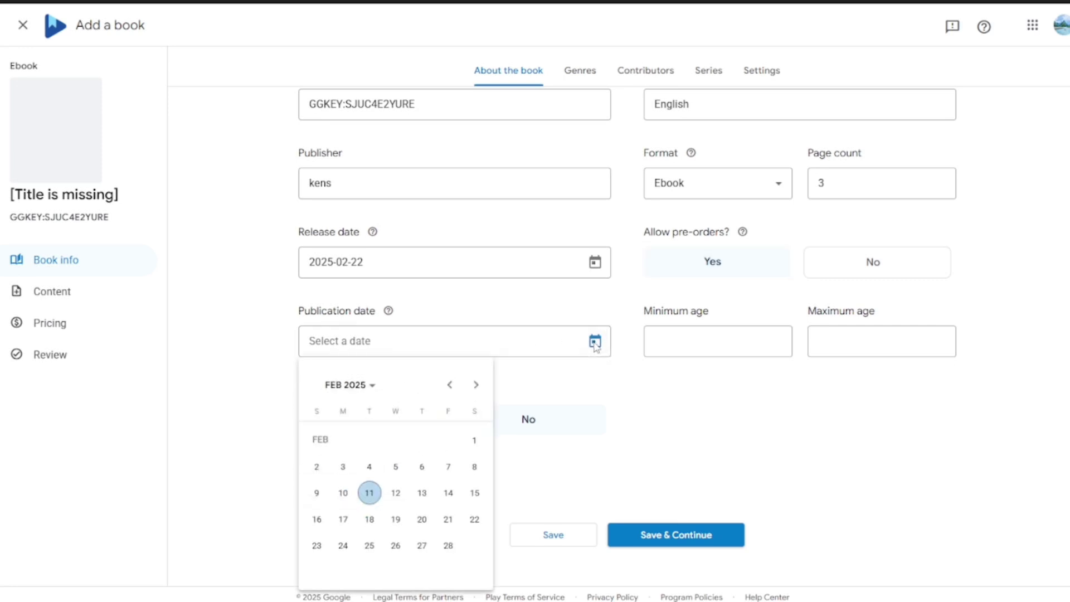
click(421, 545)
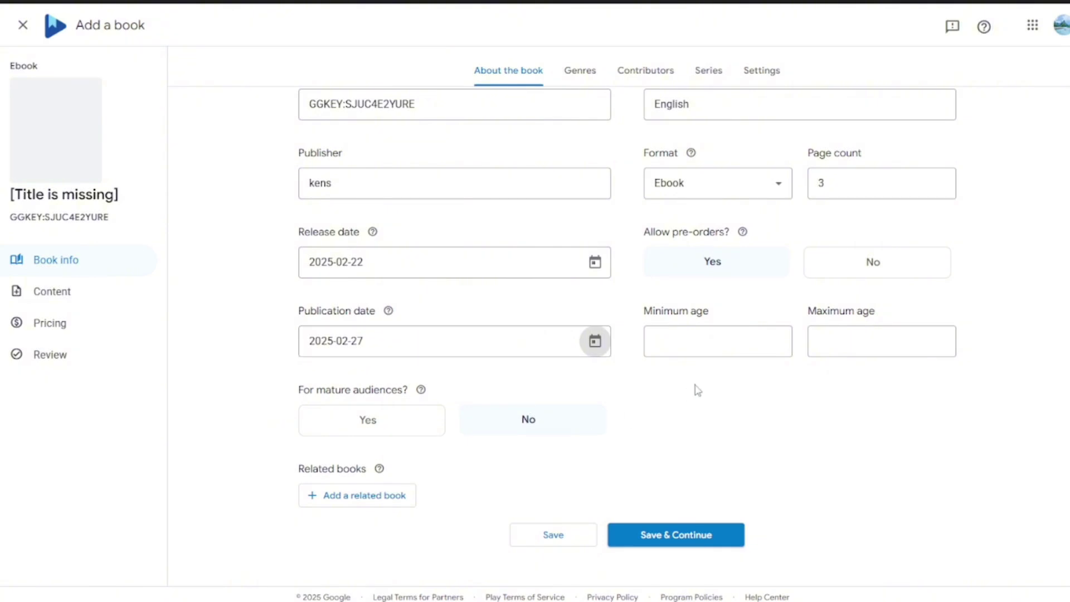
- Set both the minimum age and the maximum age for the book to 18
click(702, 344)
scroll(694, 454, down, 6)
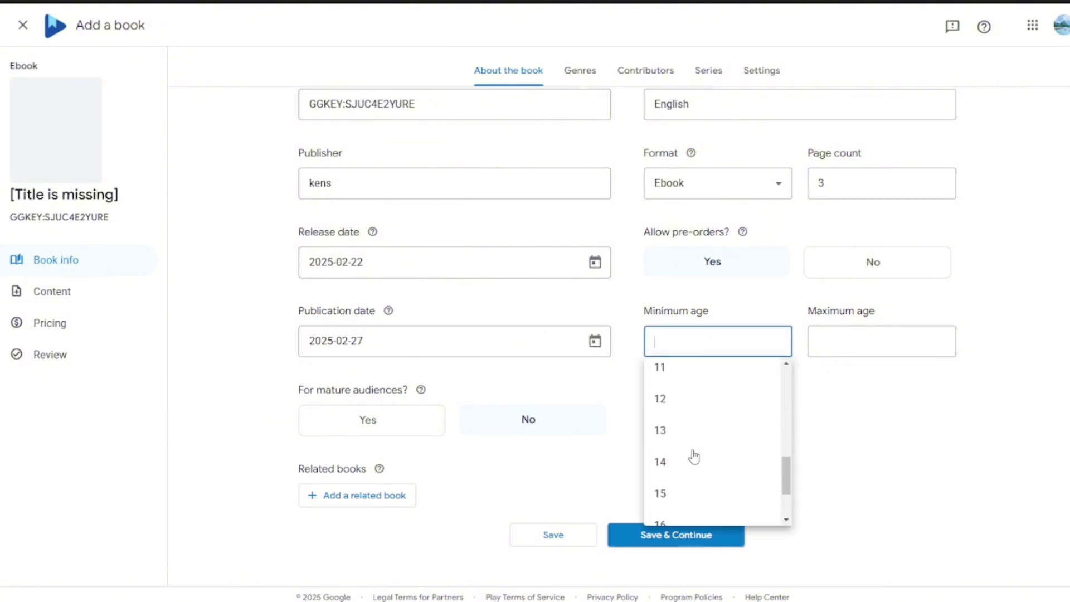
click(693, 504)
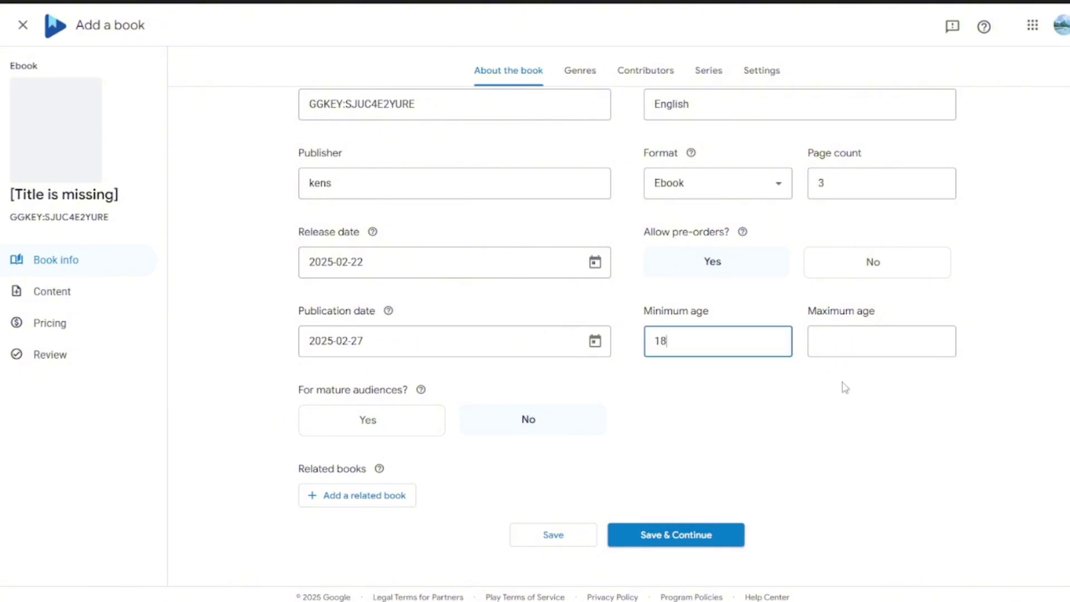
click(868, 344)
scroll(882, 425, down, 6)
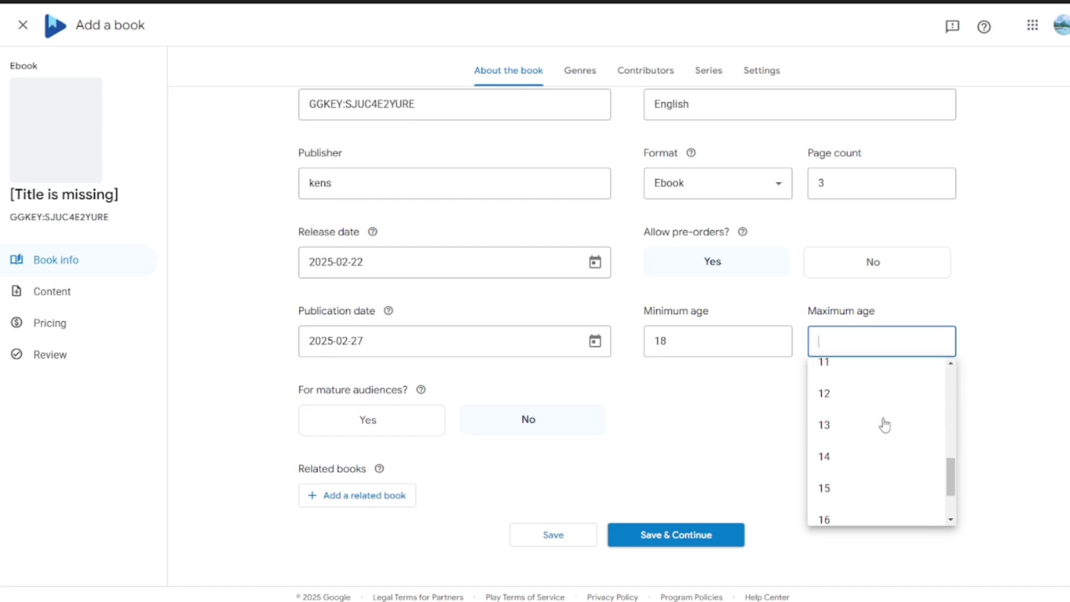
click(842, 515)
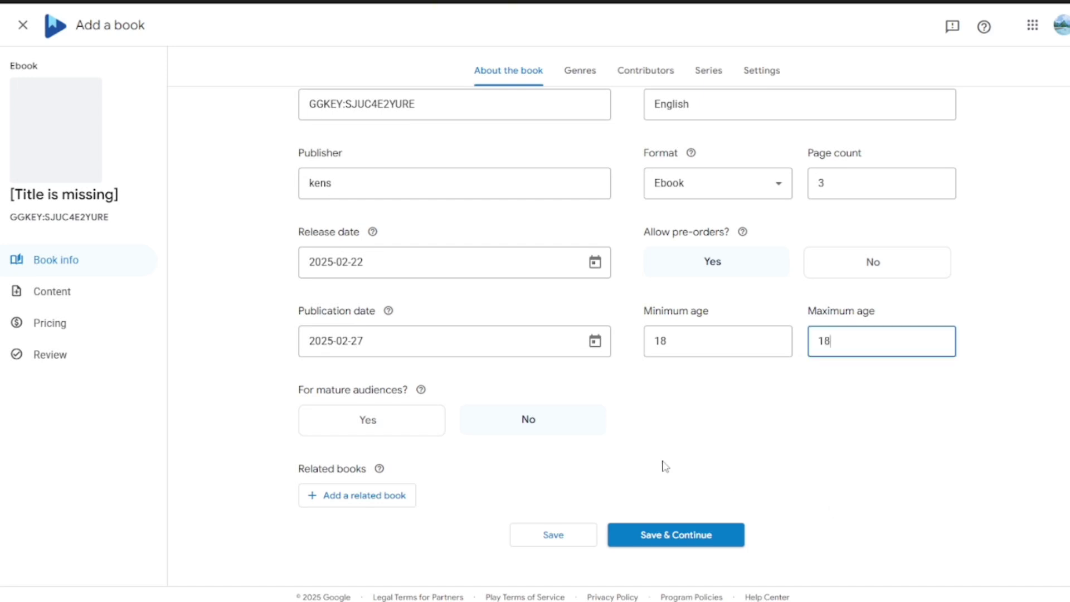
- Mark the book as intended for mature audiences and save its details to continue to the genres
click(382, 423)
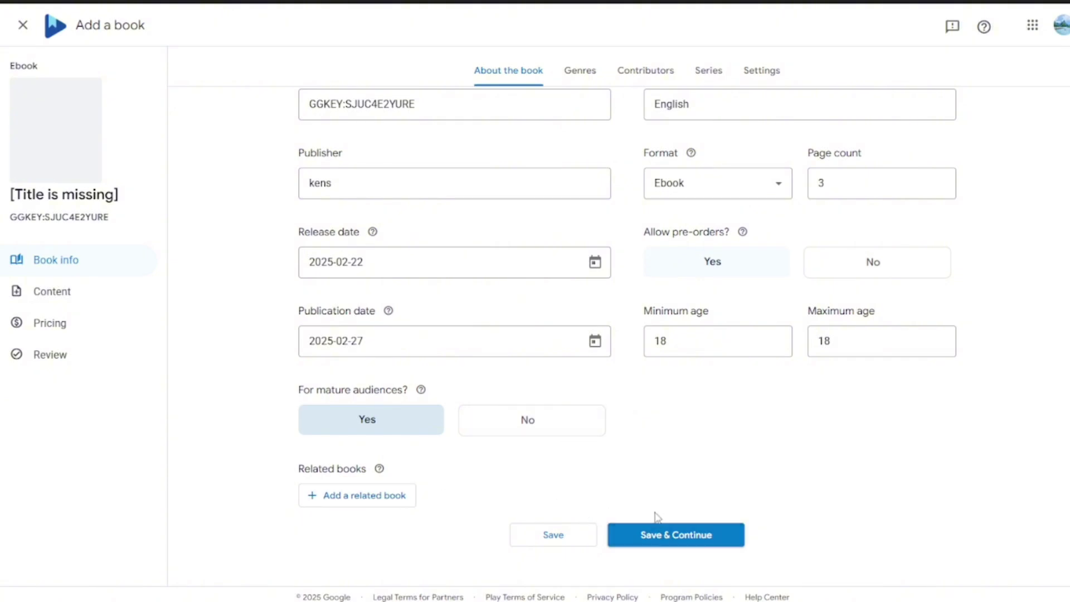
click(677, 543)
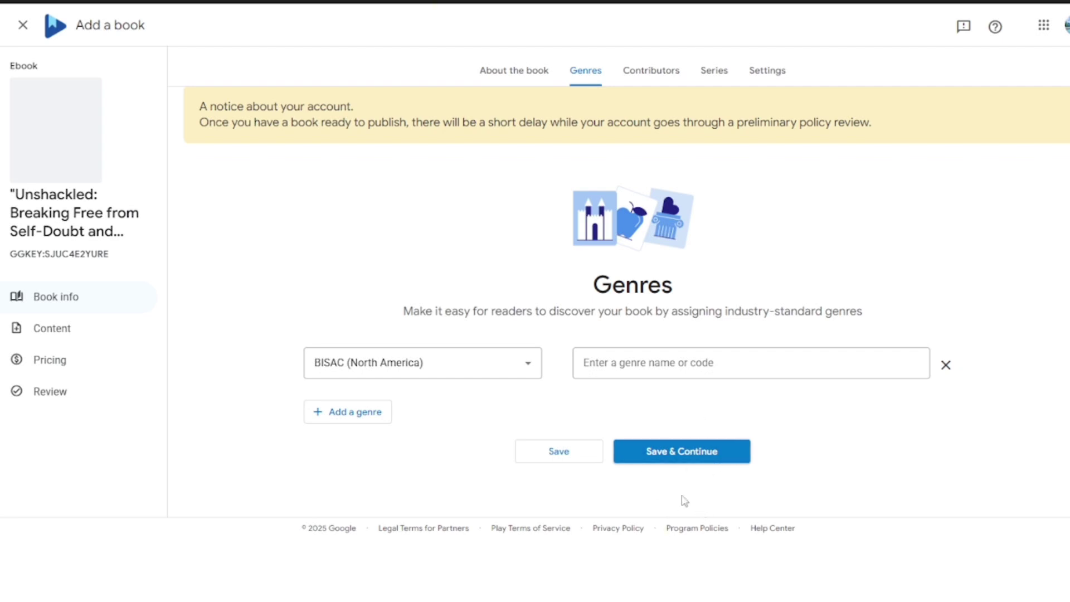
- Proceed through the genres, contributors, series and settings pages without changes to reach the Content and Cover page
click(700, 449)
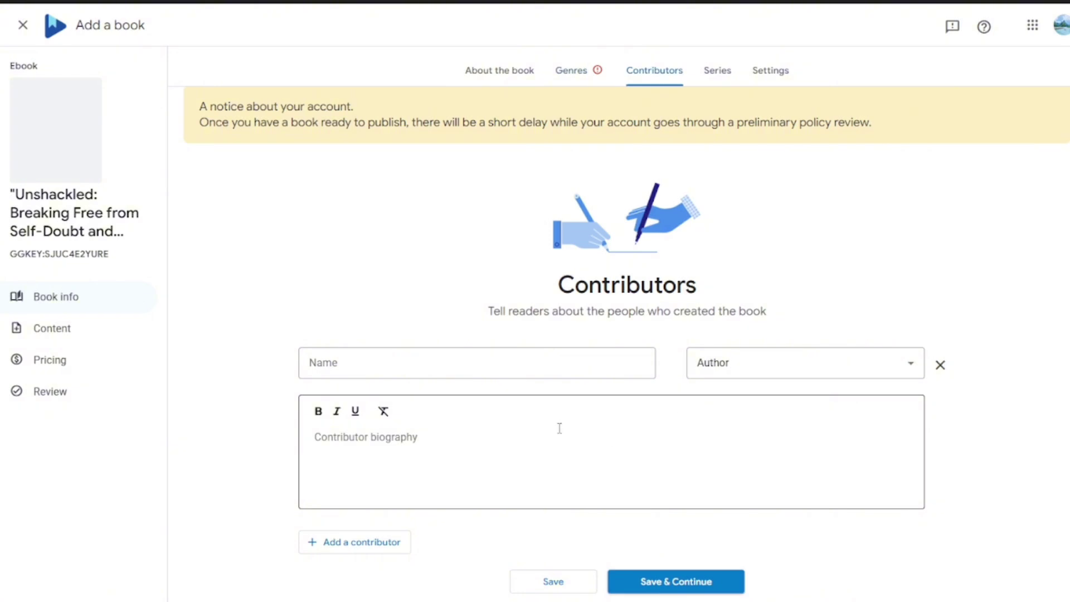
click(664, 579)
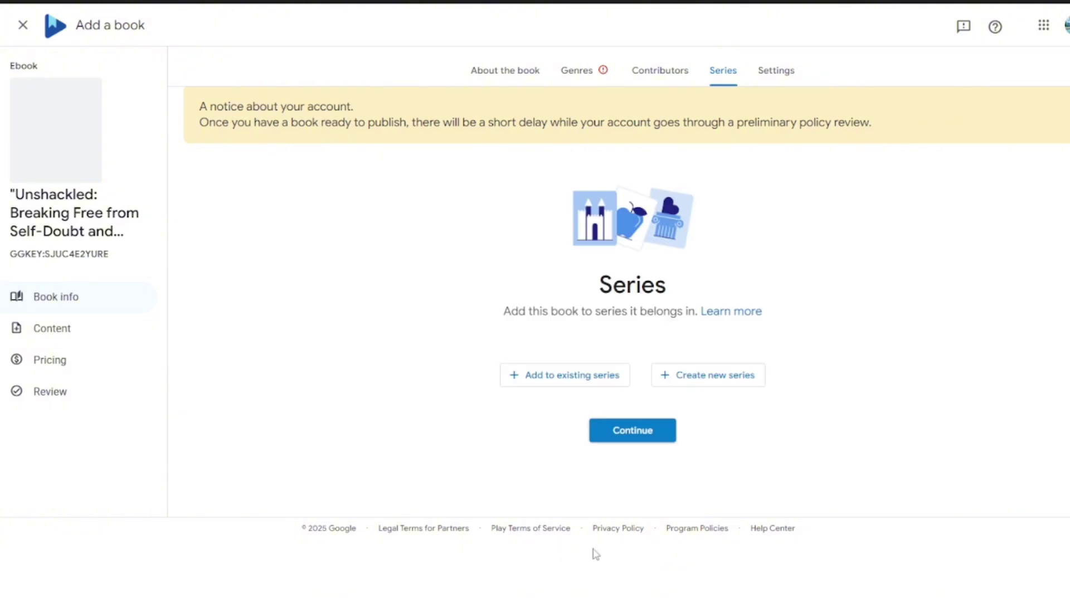
click(639, 439)
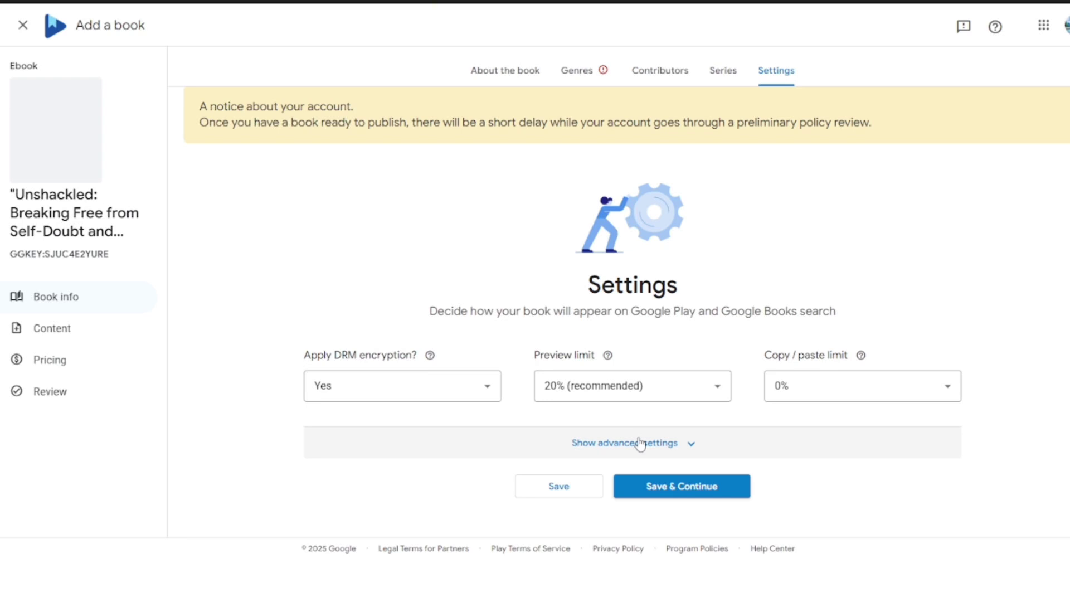
click(686, 486)
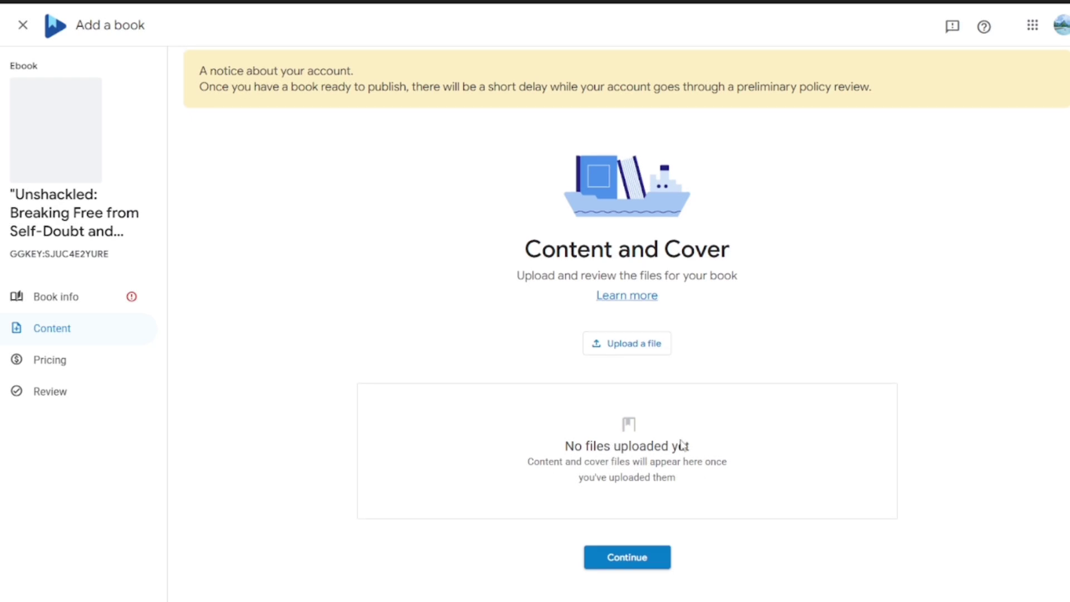
scroll(681, 447, down, 1)
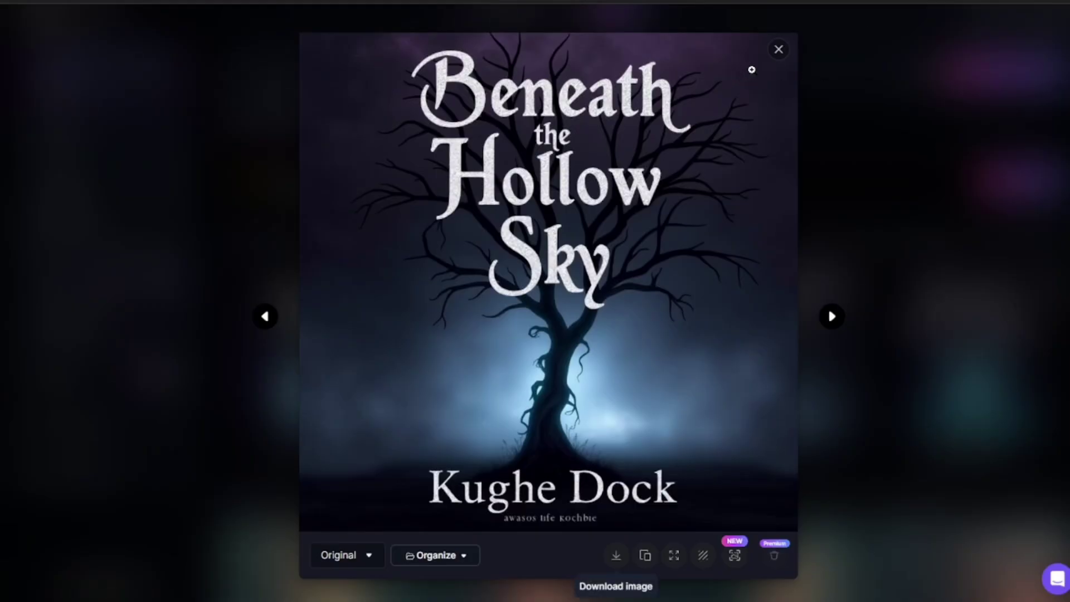
- Close the enlarged "Beneath the Hollow Sky" cover in Leonardo.Ai and copy the full "Unshackled" title from the DeepSeek chat
click(778, 50)
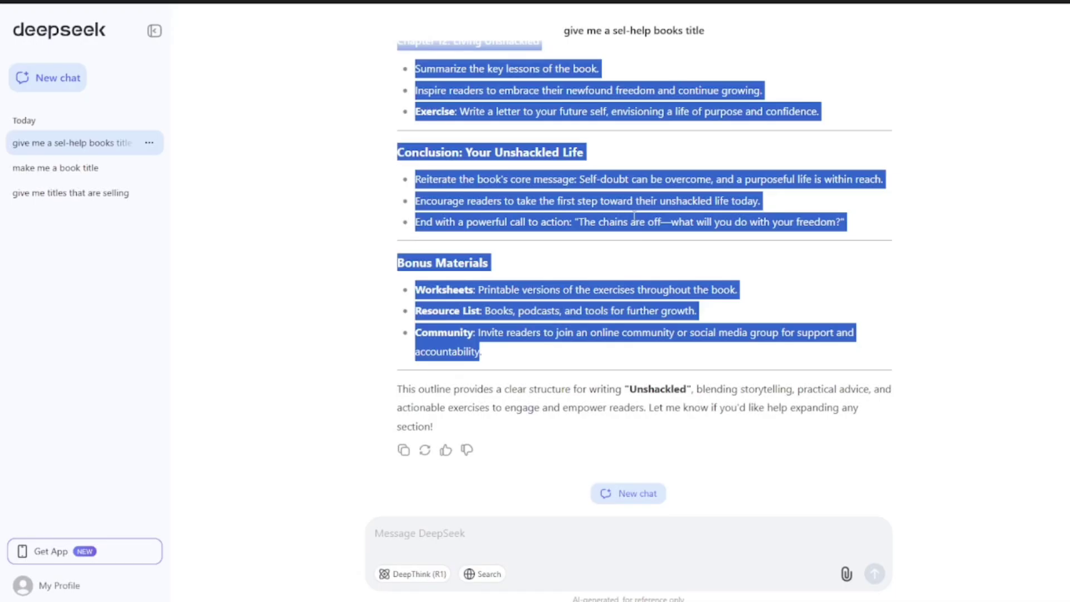
click(634, 216)
scroll(641, 214, up, 20)
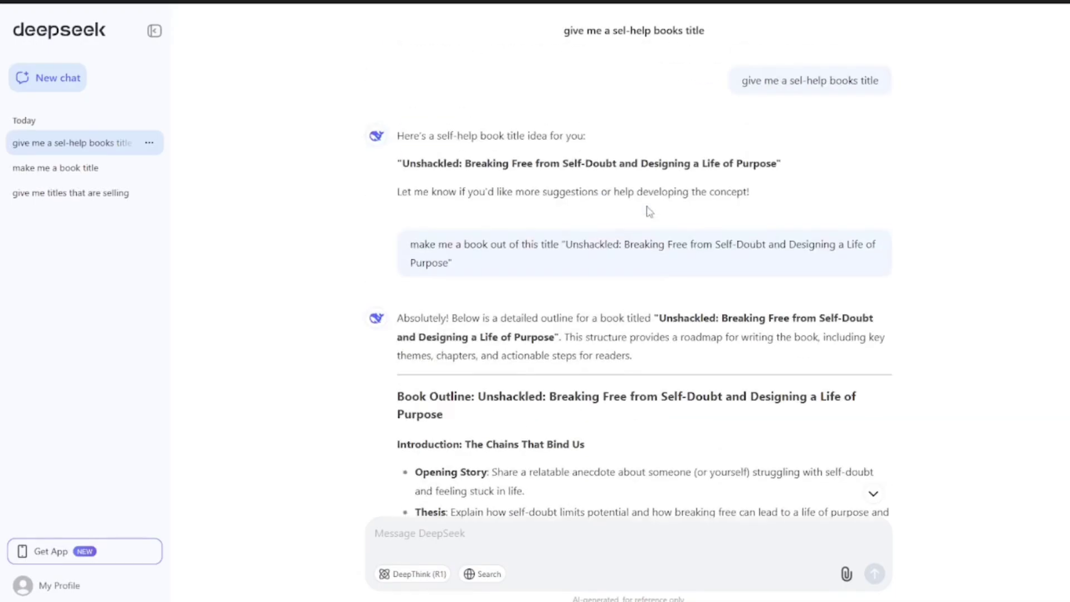
drag(390, 163, 848, 169)
key(ctrl+c)
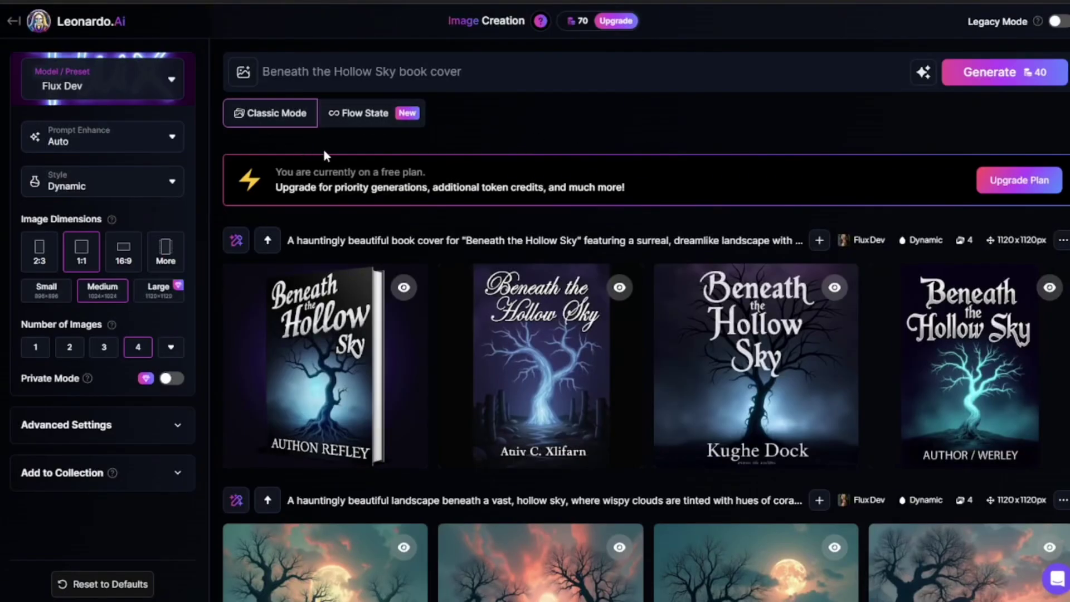
- In Leonardo.Ai, replace the prompt with "Unshackled: Breaking Free from Self-Doubt and Designing a Life of Purpose" book cover and generate the images
click(486, 65)
key(ctrl+a)
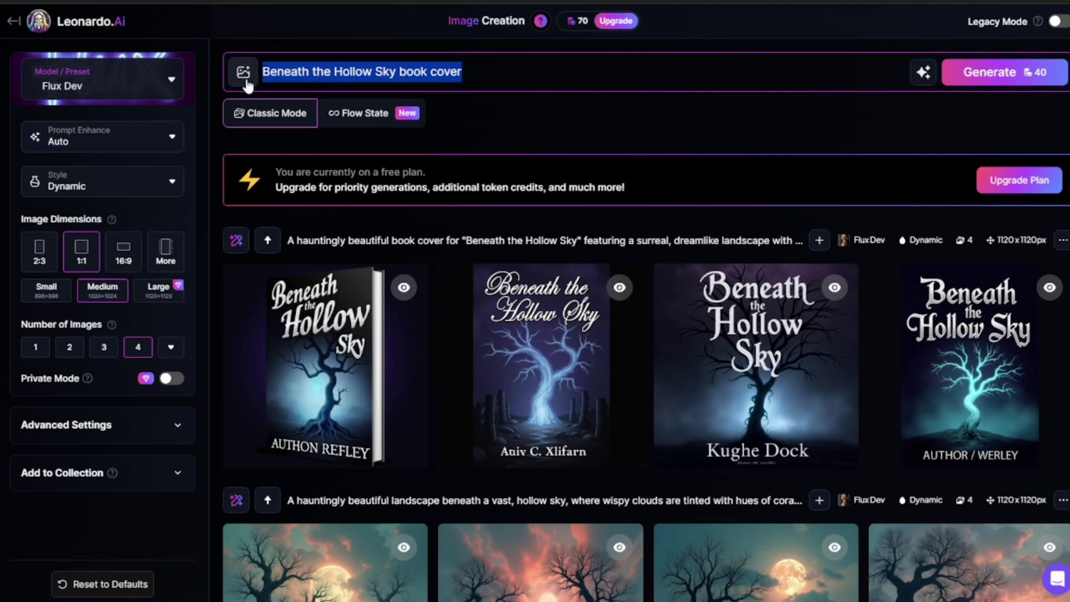
key(ctrl+v)
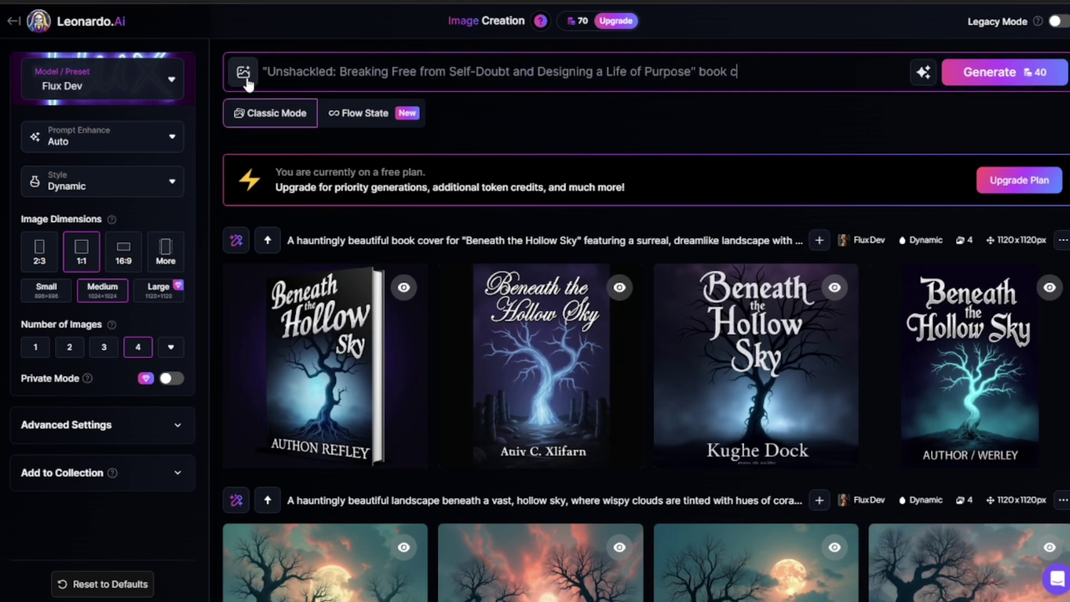
key(Return)
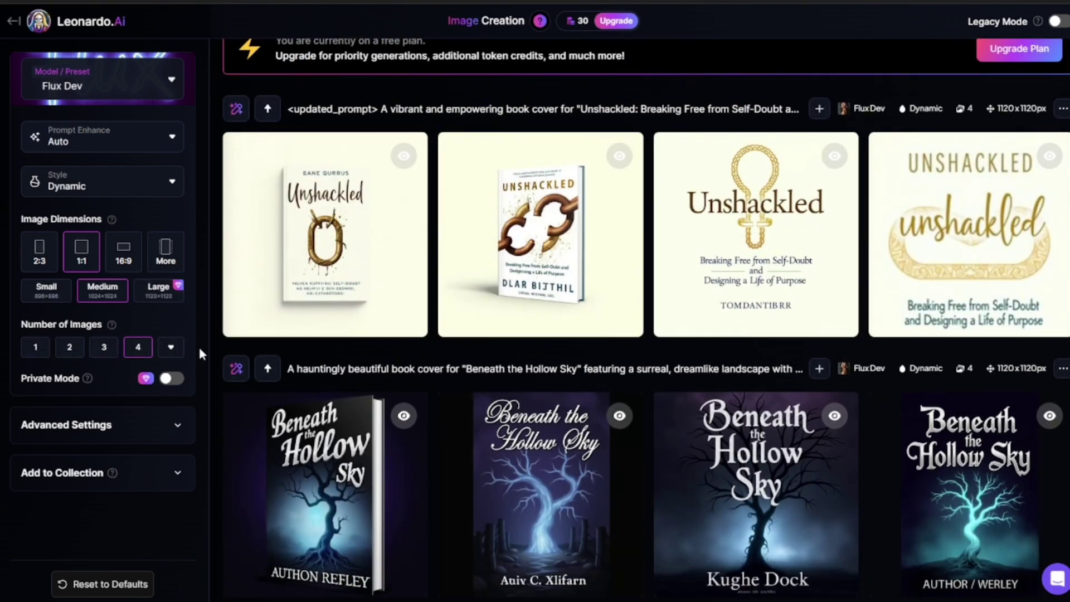
scroll(278, 384, up, 3)
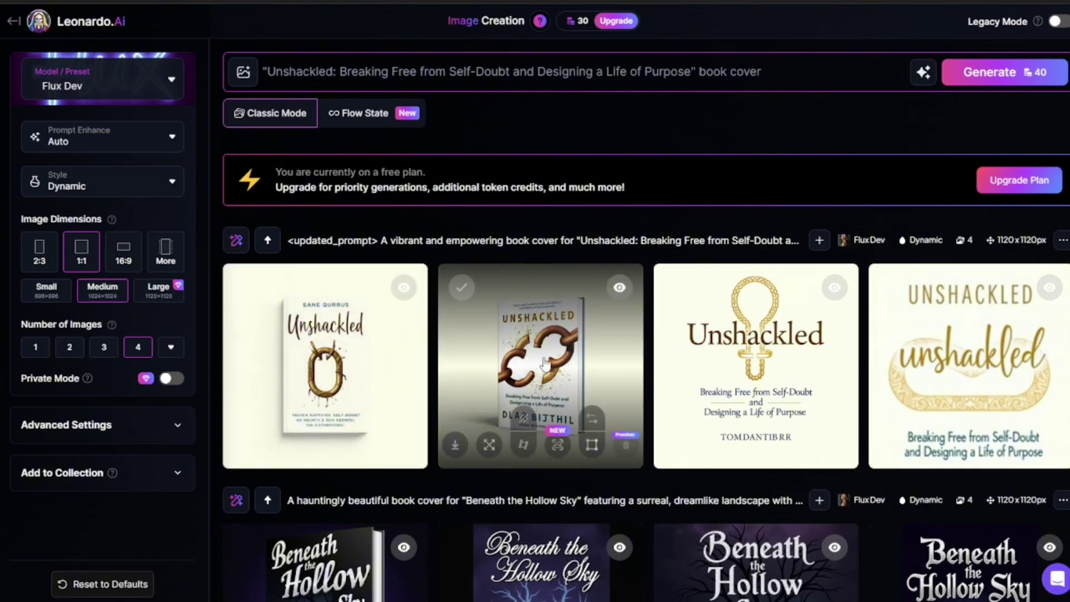
- Download the "Unshackled" cover with the broken chain from Leonardo.Ai and upload the JPEG to the book's content in Google Play Books
click(455, 446)
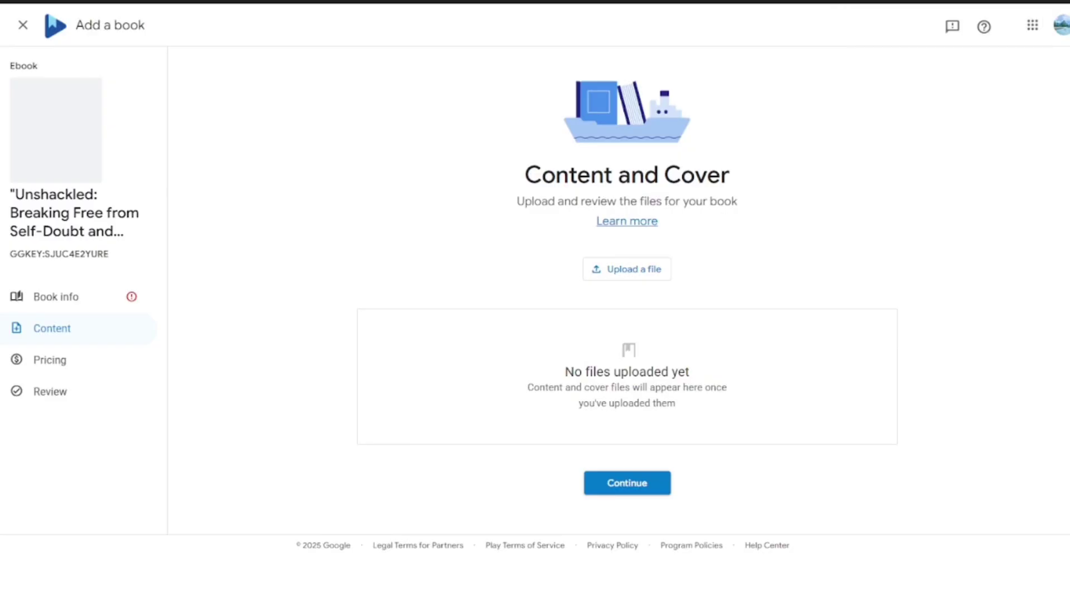
click(626, 263)
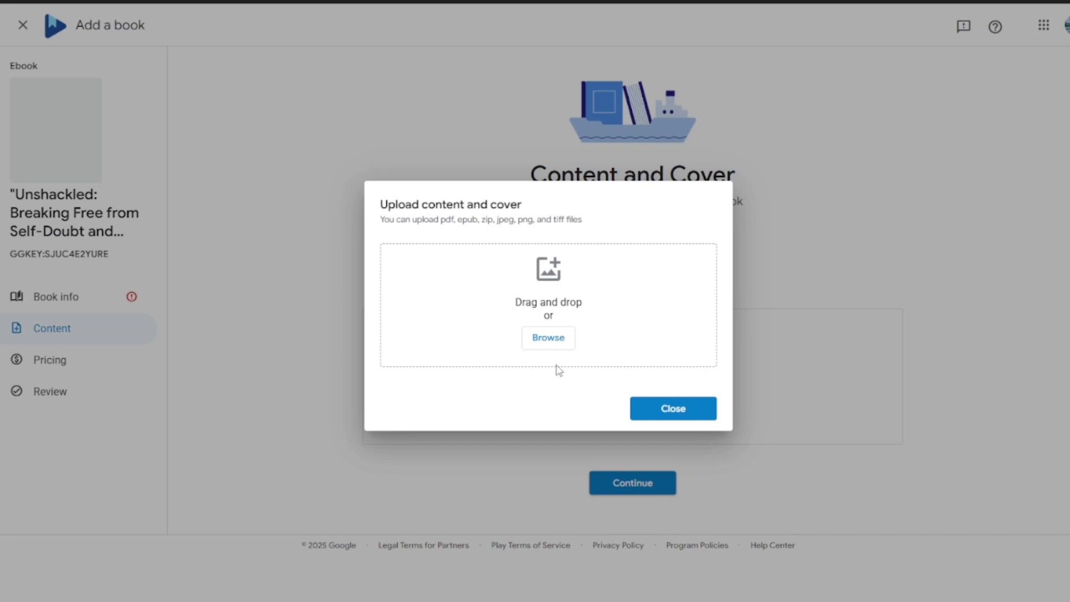
click(536, 338)
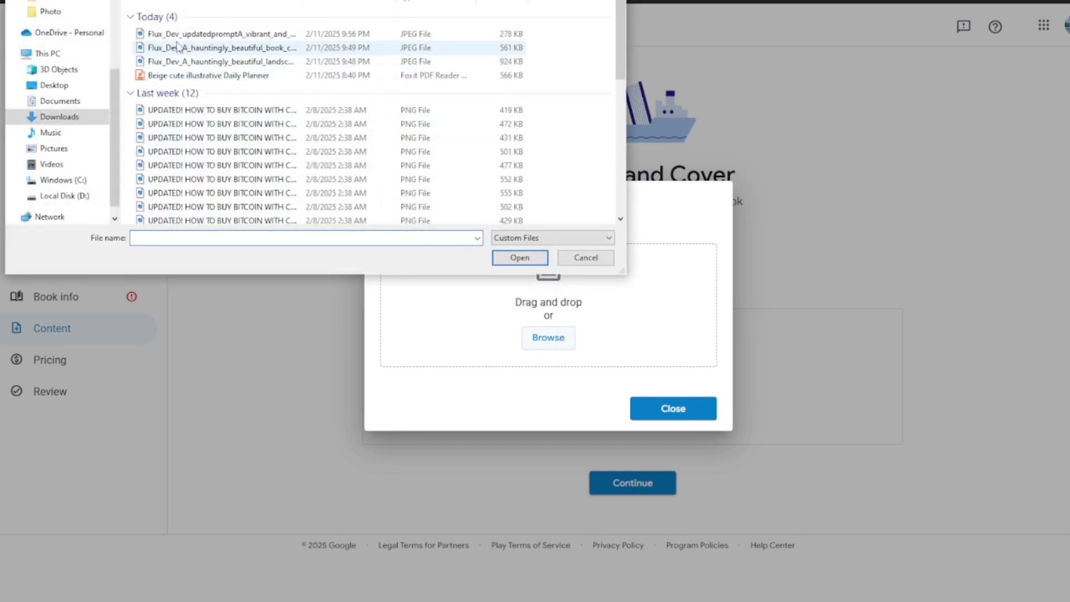
double_click(179, 34)
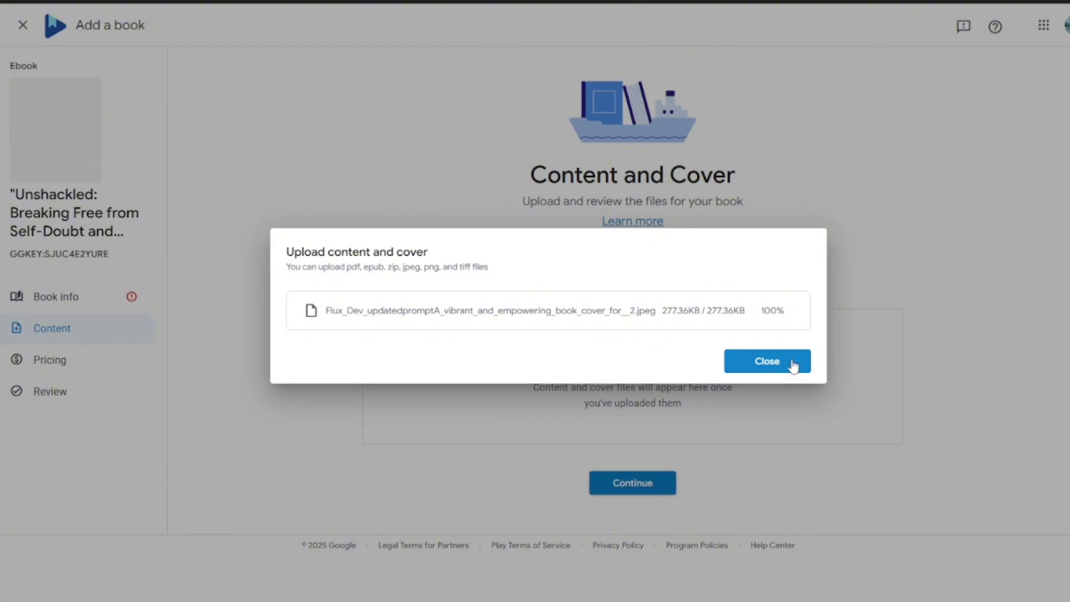
click(779, 367)
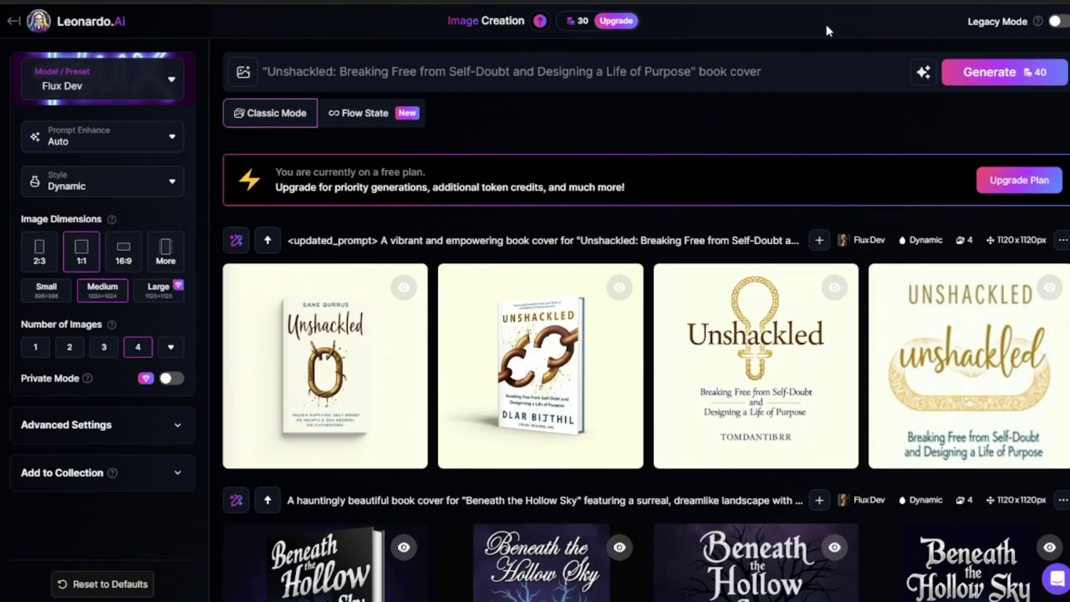
- In Leonardo.Ai, remove "book cover" from the end of the prompt and try to generate new images, dismissing the upgrade offers
drag(700, 73, 781, 66)
key(BackSpace)
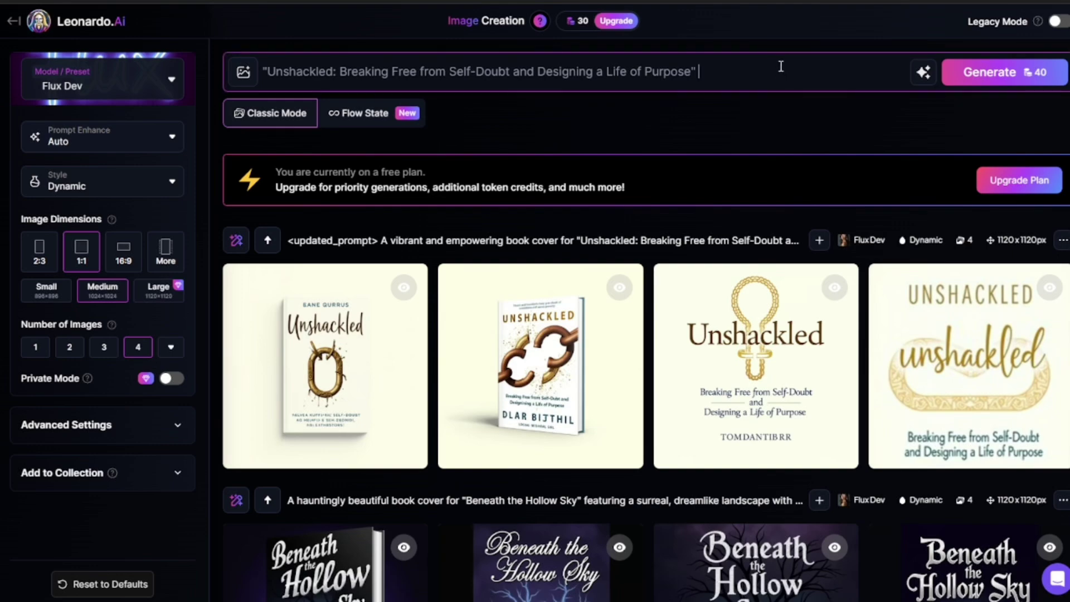
key(Return)
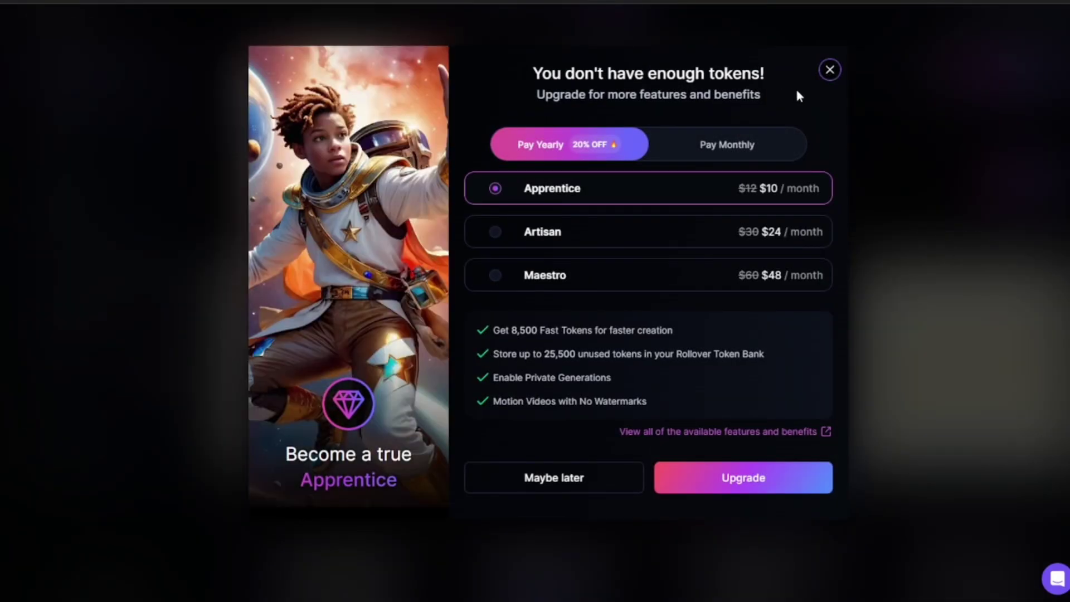
click(830, 71)
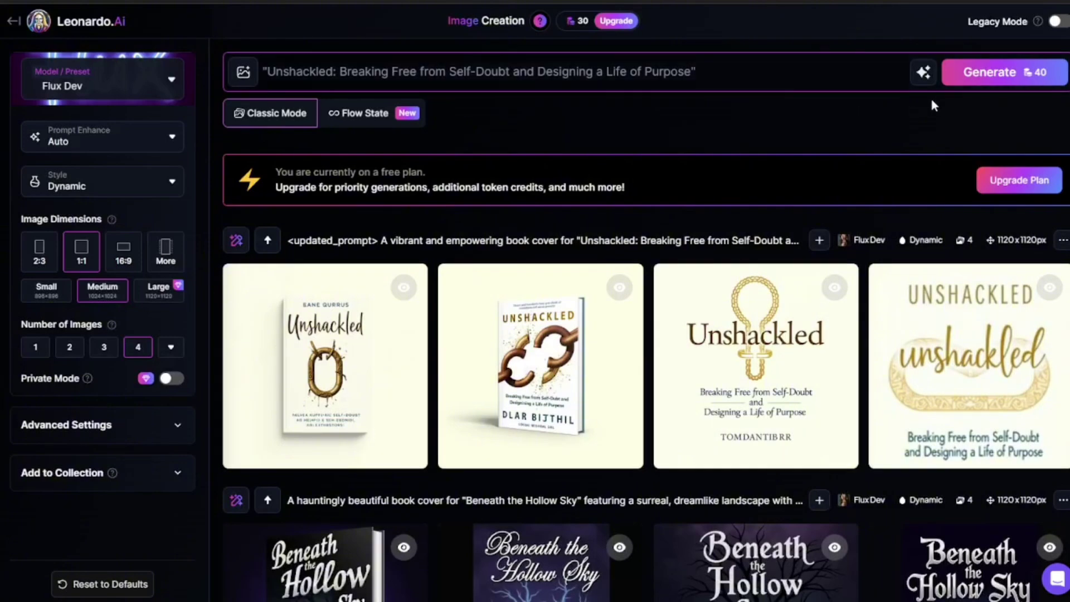
click(977, 79)
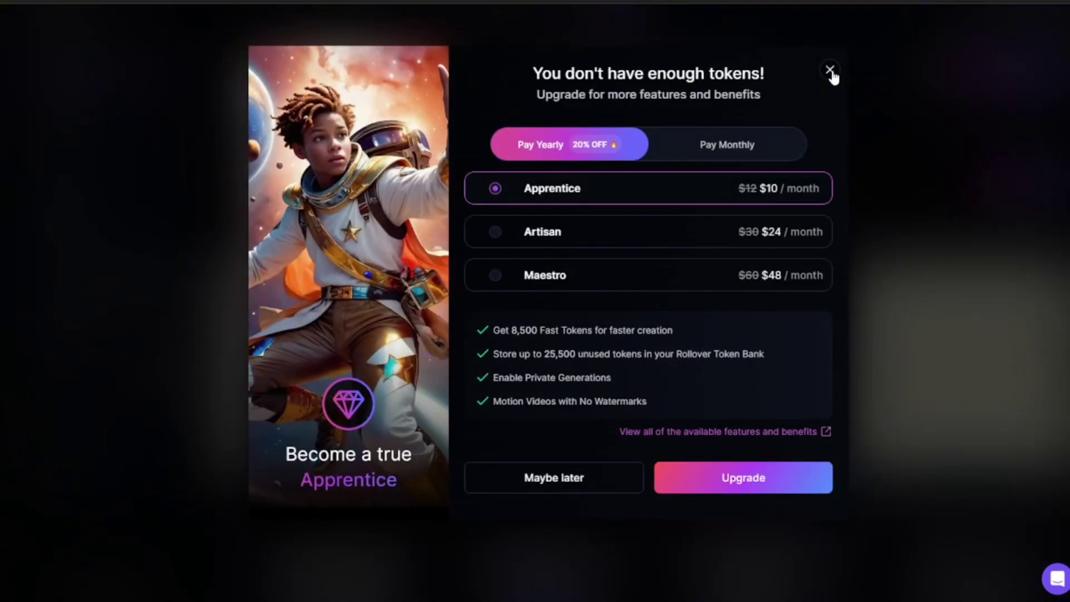
click(829, 71)
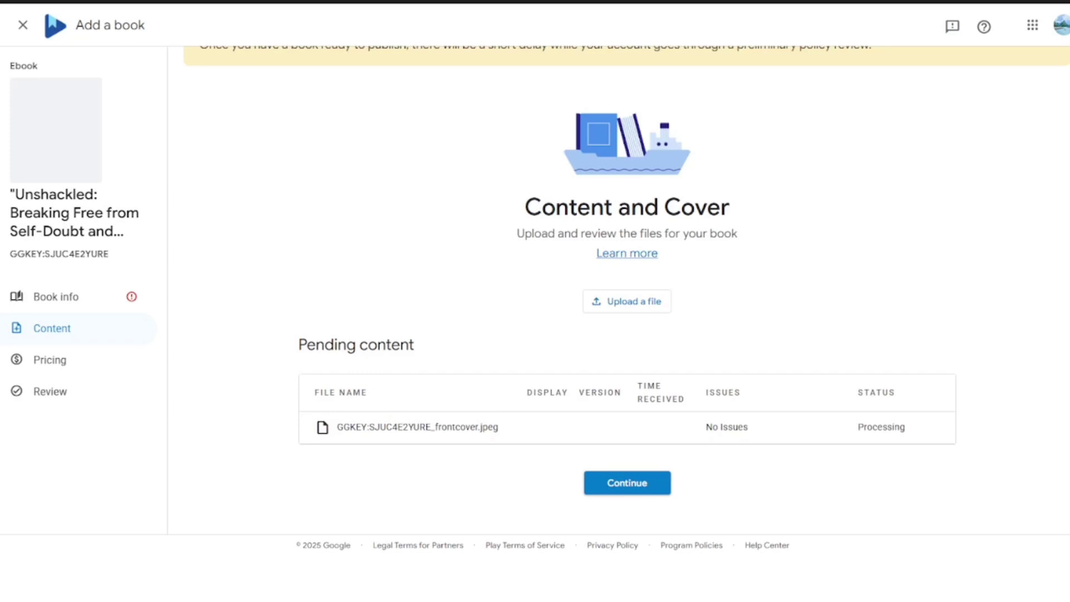
- Back in Google Play Books, continue from the content page to the book prices and set the price to 589 PHP
click(606, 487)
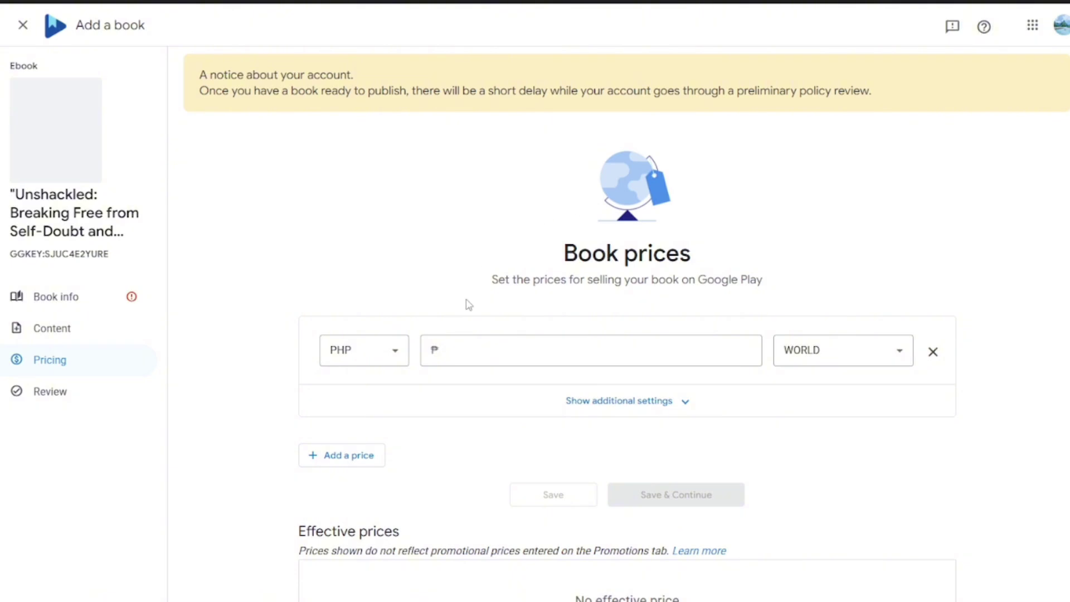
click(400, 348)
scroll(341, 422, down, 4)
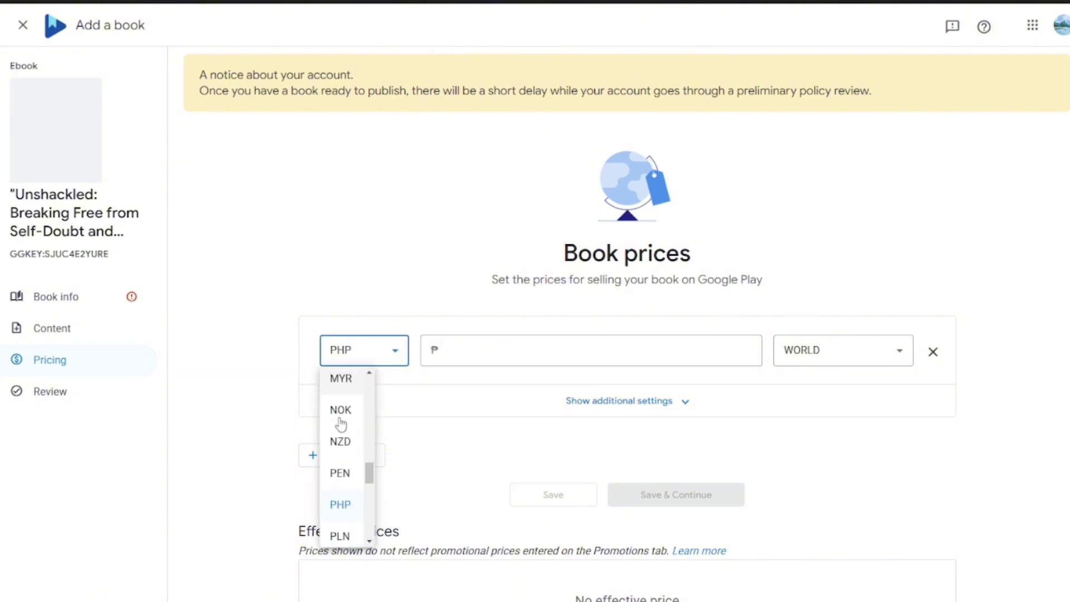
scroll(341, 424, up, 10)
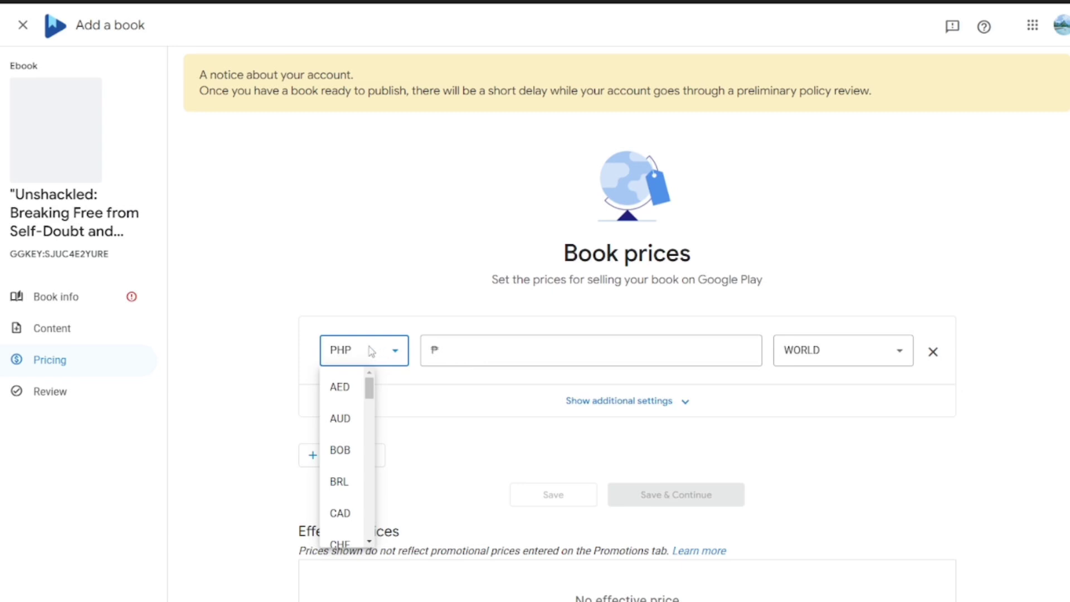
click(496, 358)
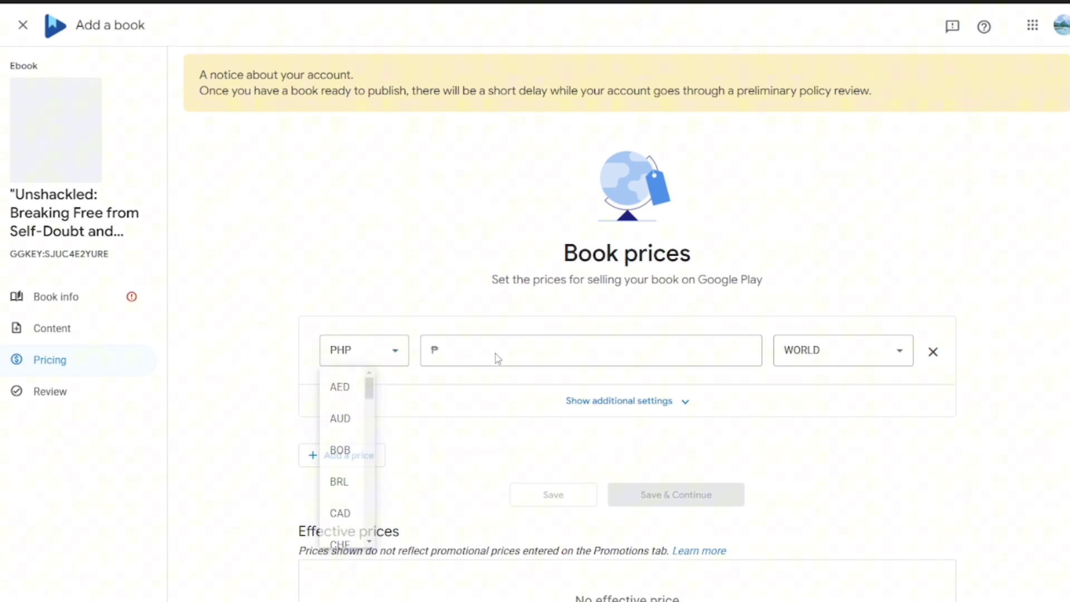
click(527, 364)
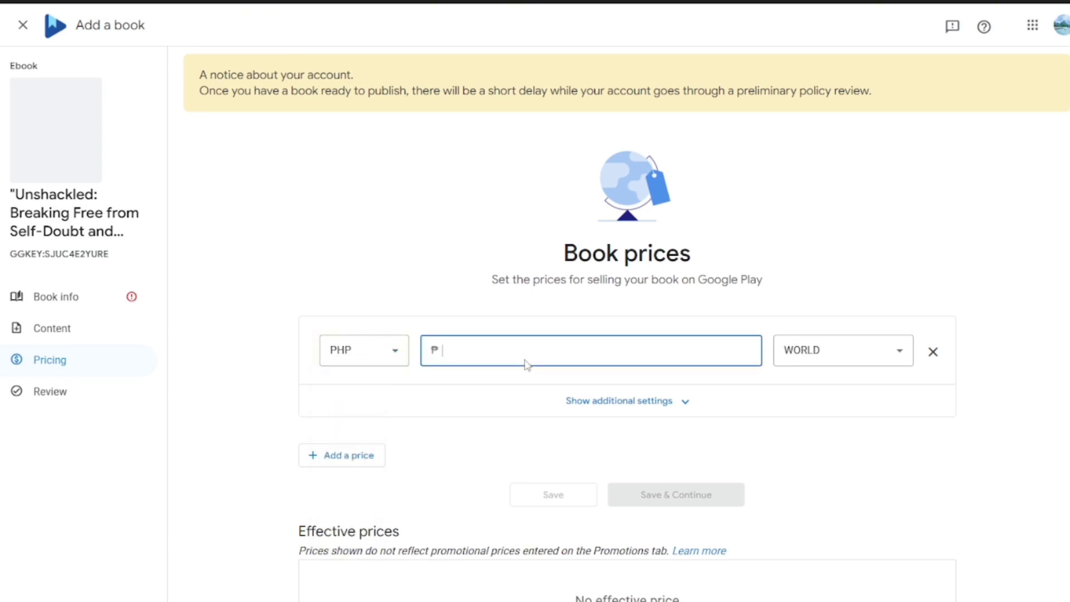
text(589)
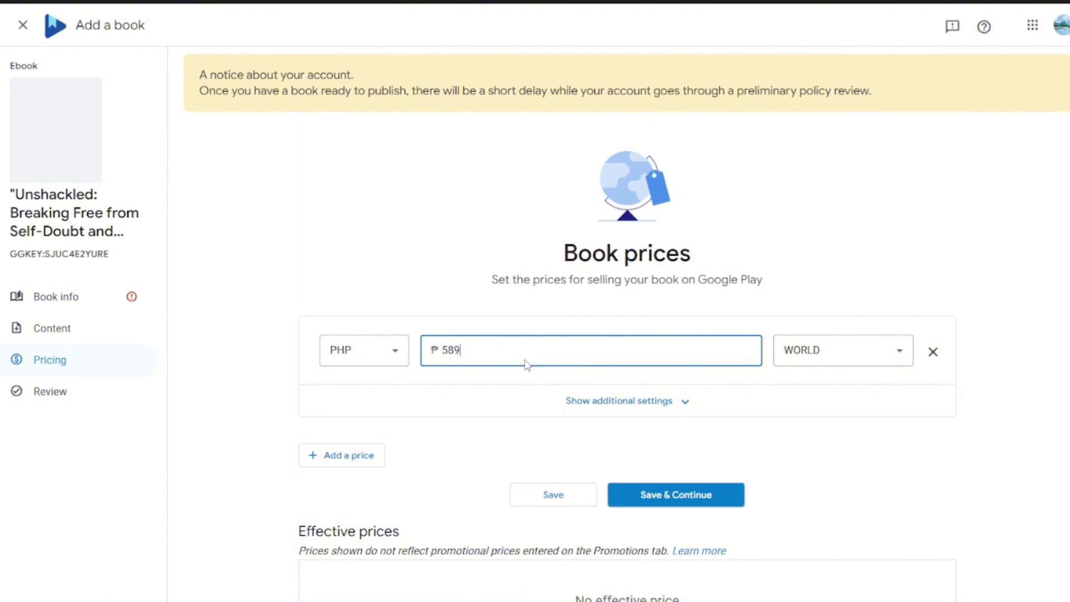
- Keep the price's sales region set to Worldwide and save the pricing to continue to the review
scroll(624, 356, down, 3)
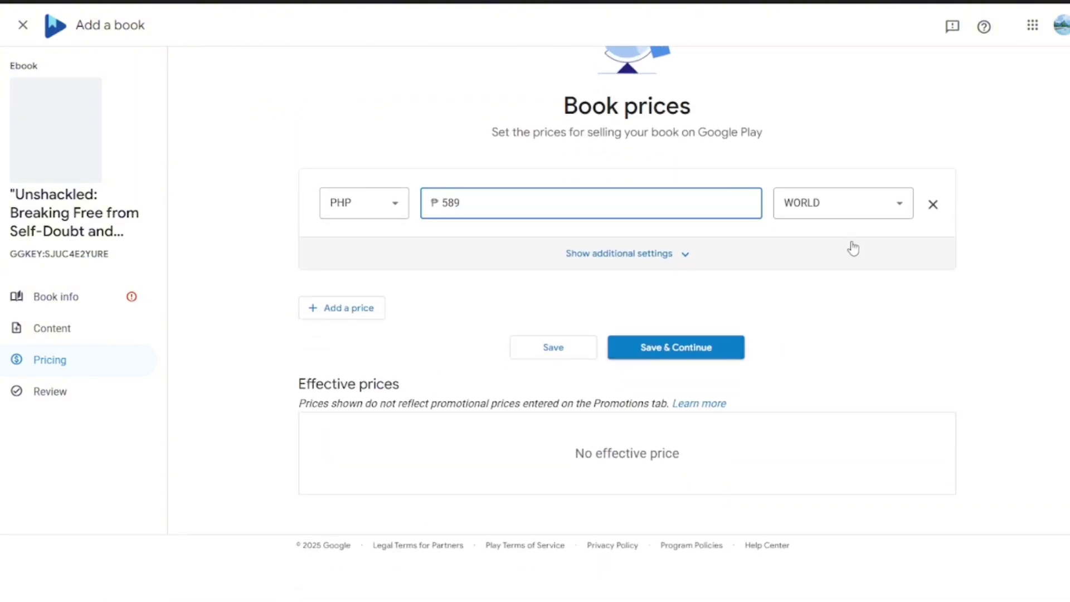
click(885, 214)
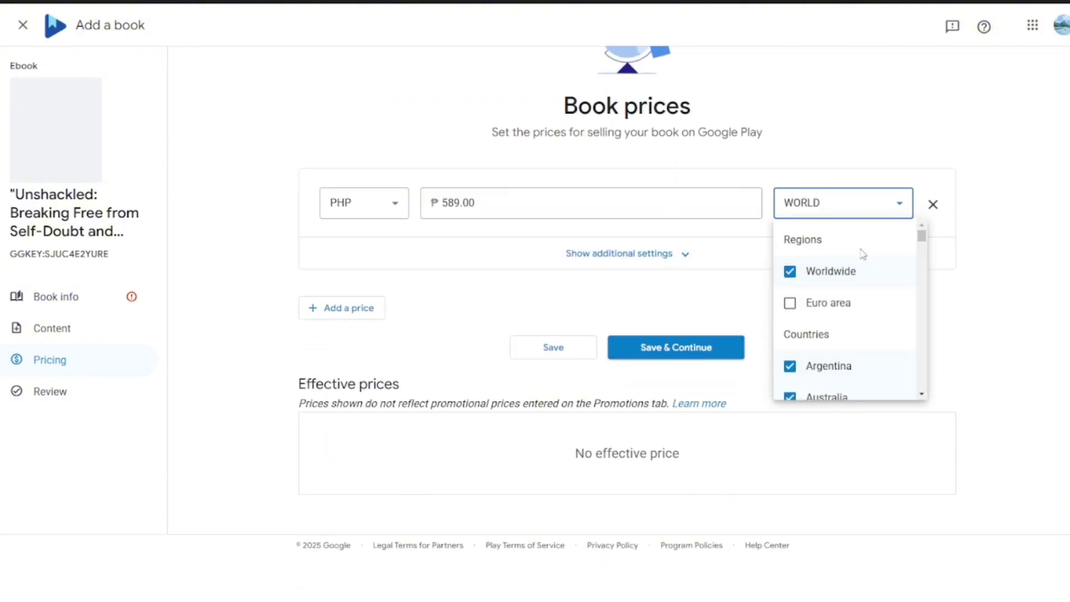
click(830, 277)
click(829, 273)
click(950, 317)
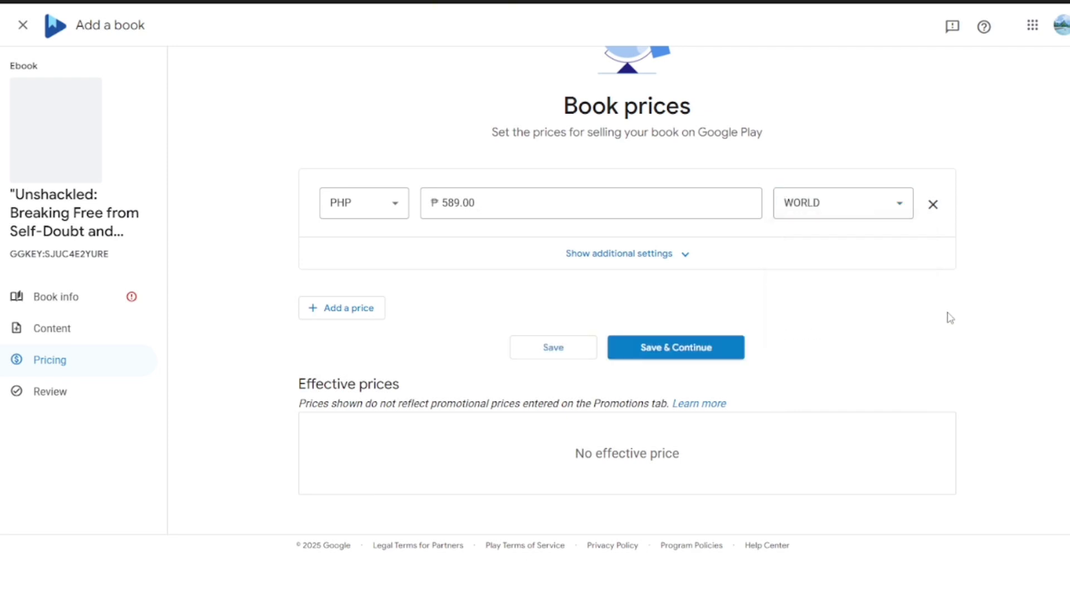
click(693, 347)
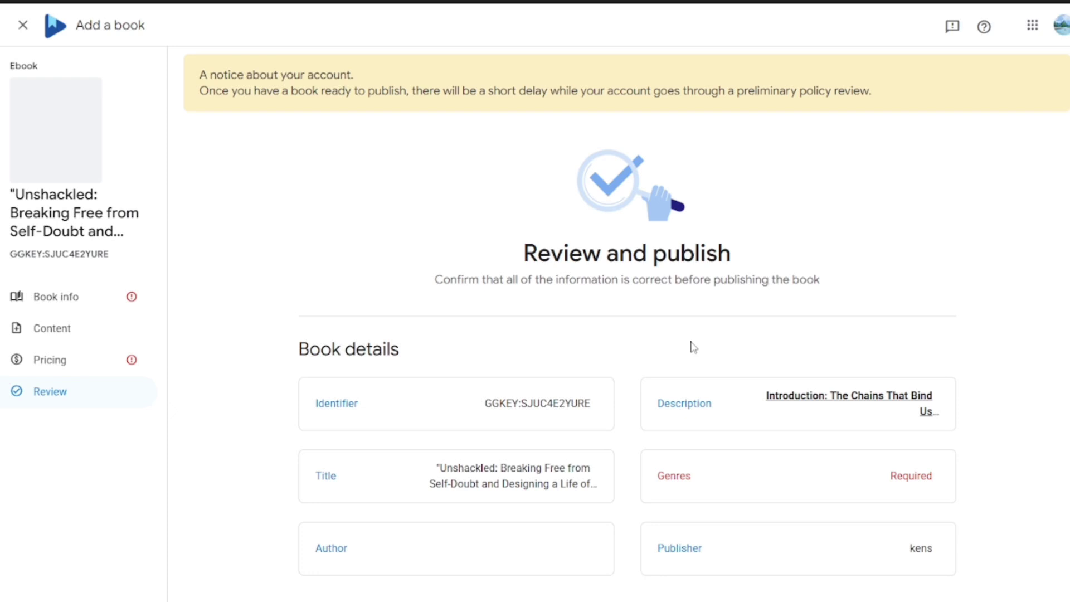
- Add the missing BISAC genre Antiques & Collectibles / Paper Ephemera, then save it and the existing price to return to the review
click(680, 498)
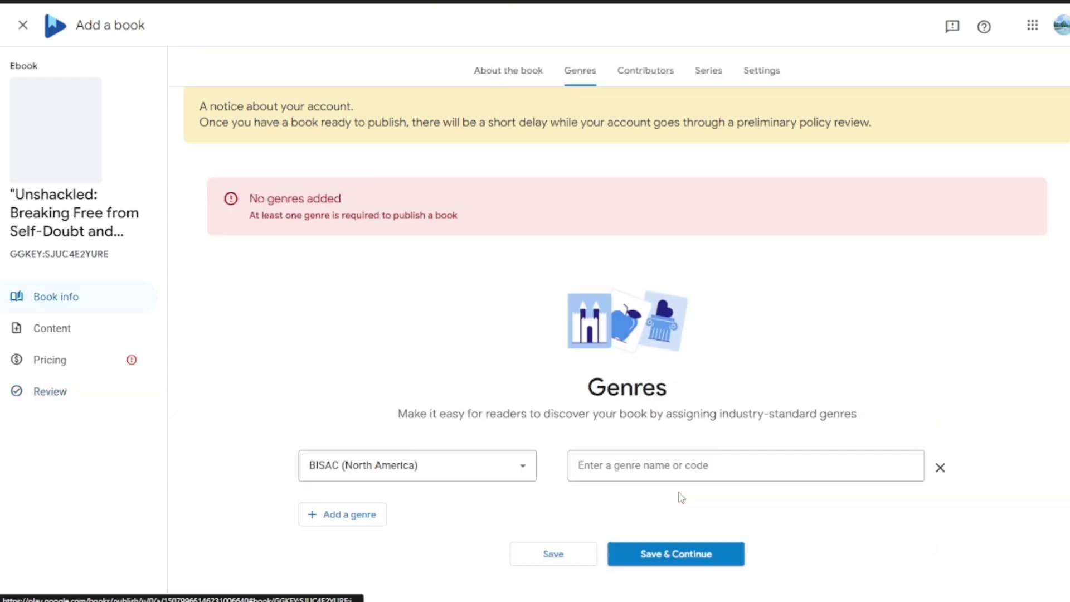
click(644, 478)
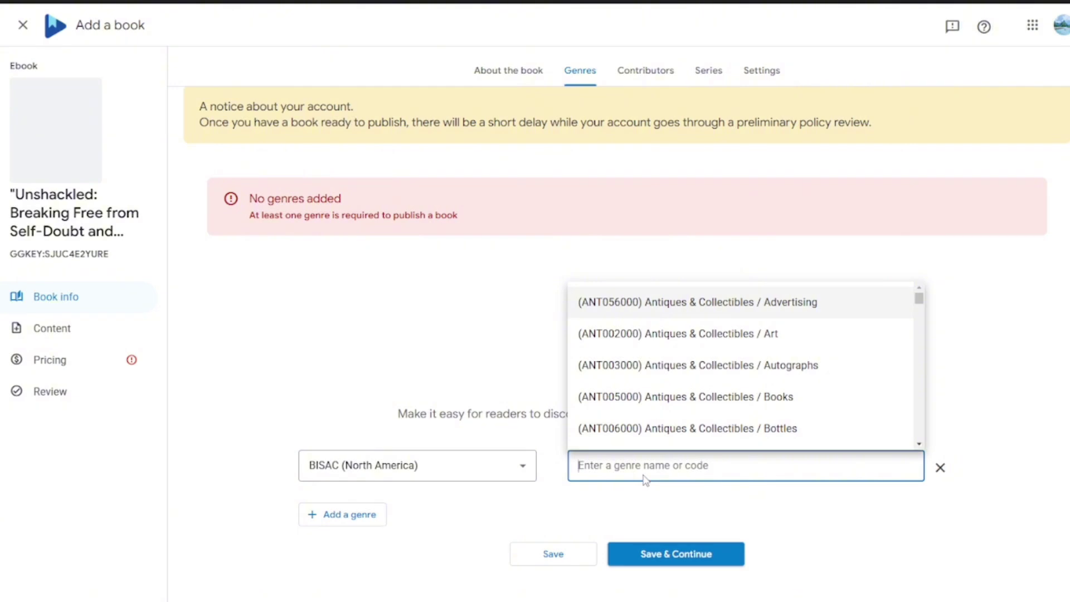
scroll(757, 390, down, 4)
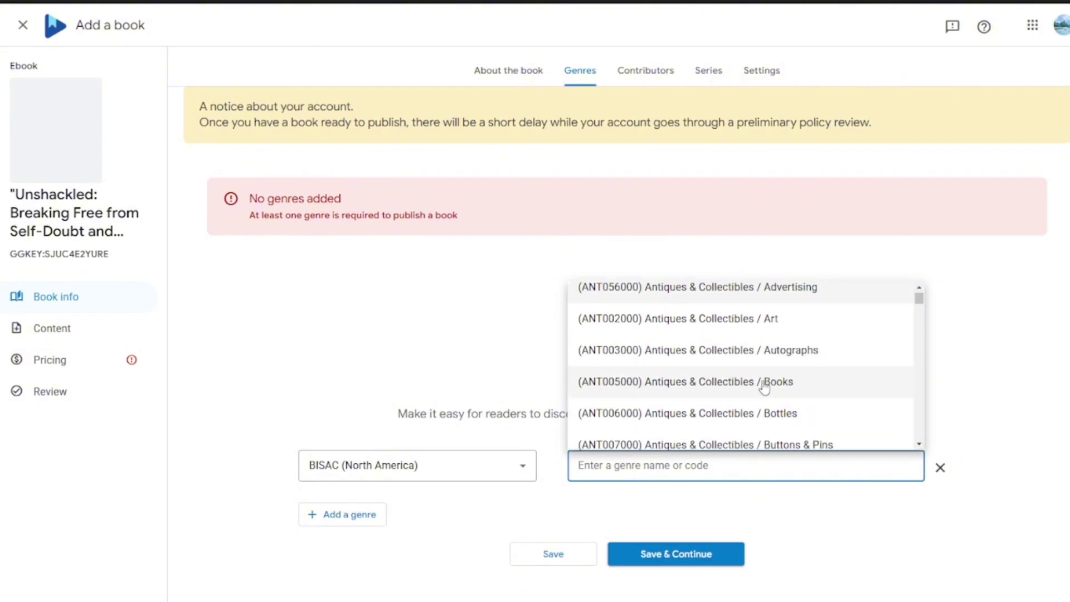
scroll(913, 100, down, 1)
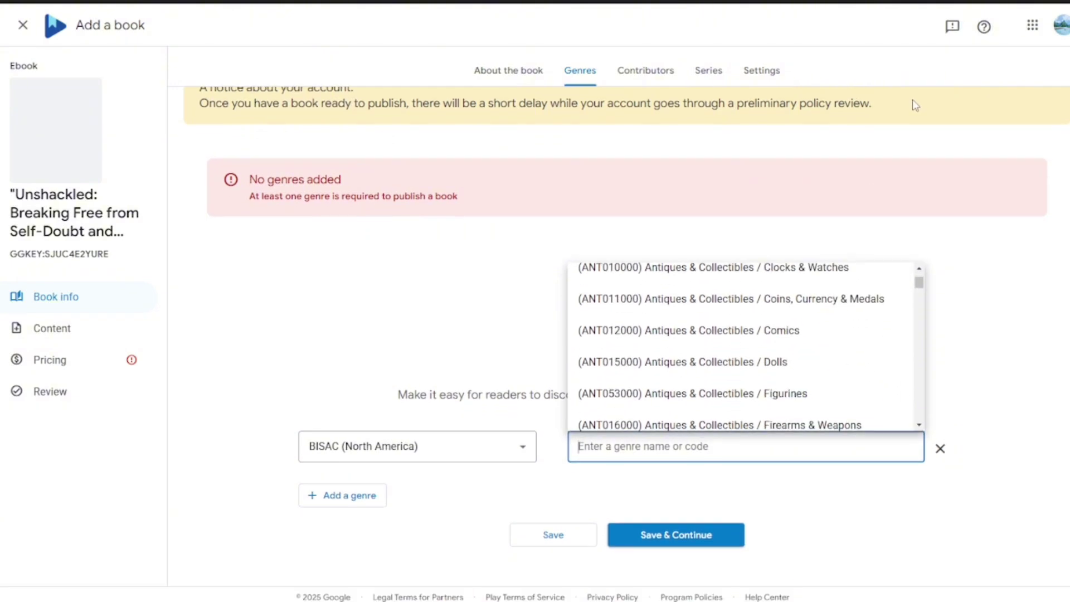
scroll(775, 295, down, 6)
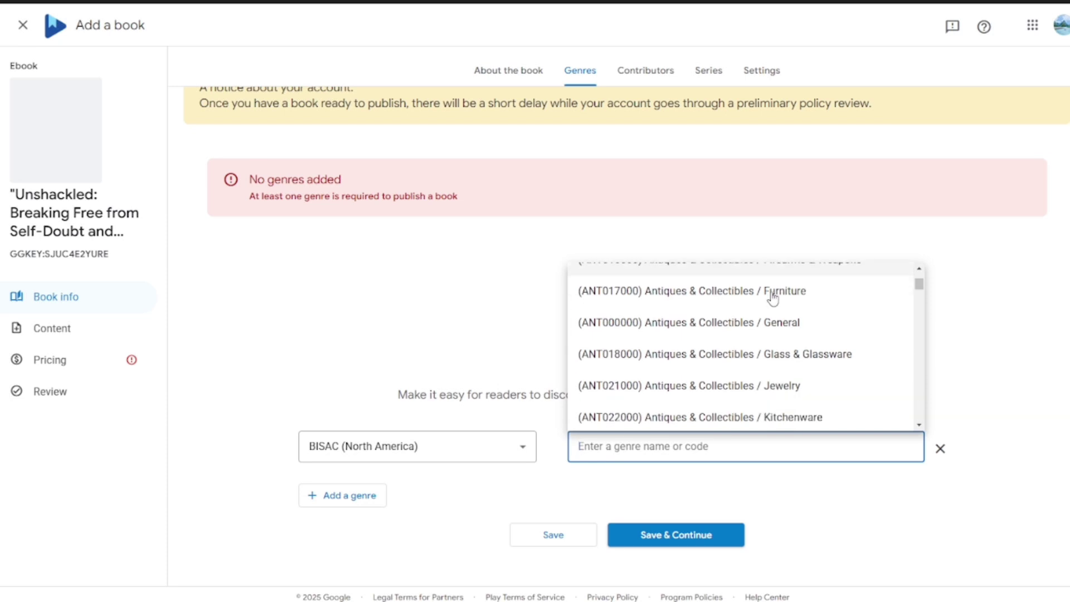
click(723, 315)
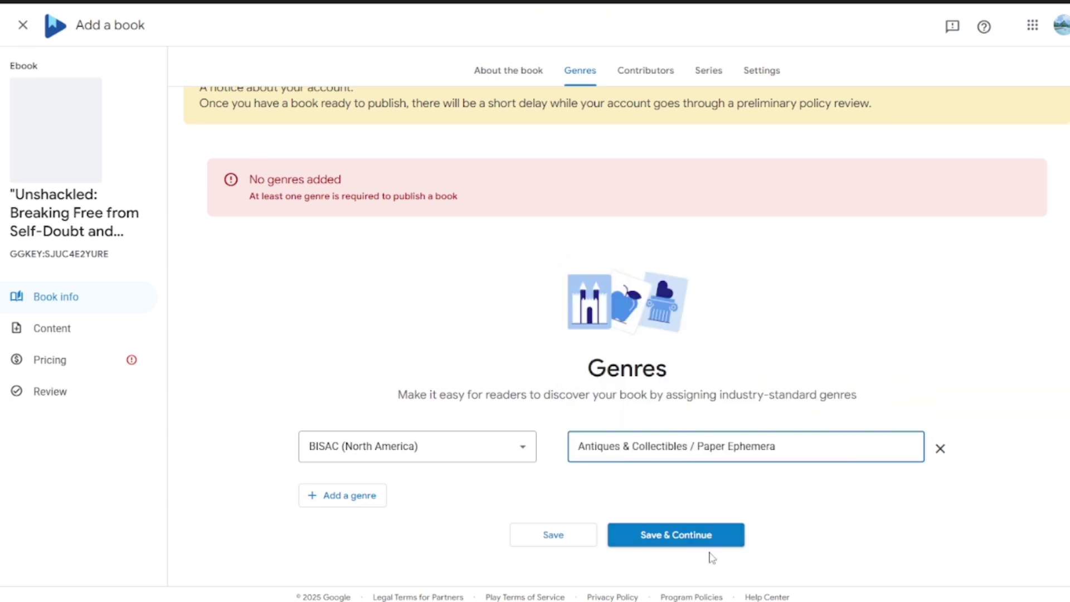
click(695, 536)
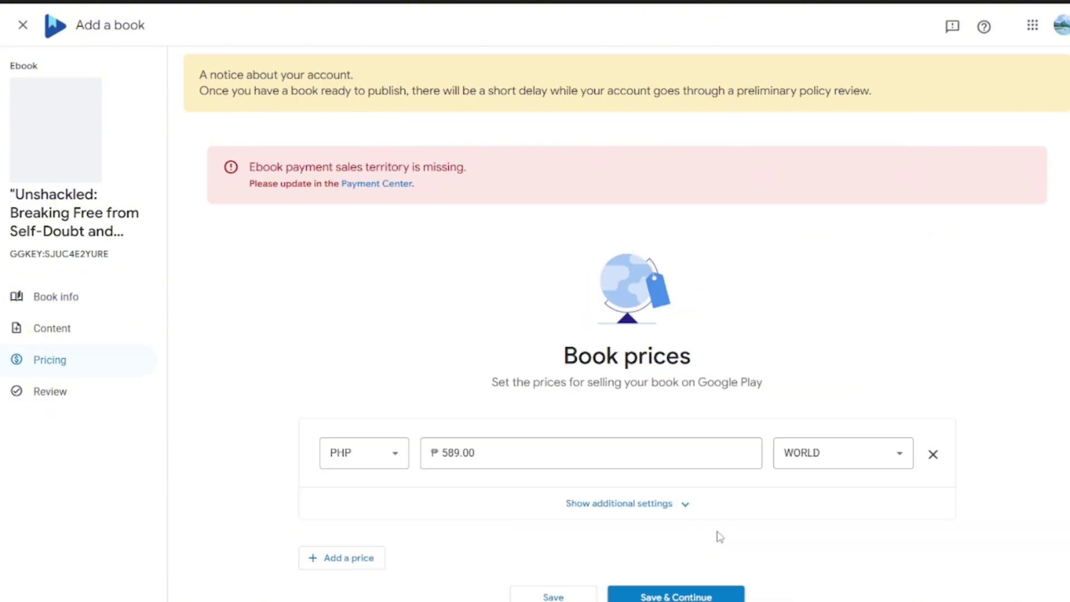
scroll(719, 536, down, 3)
click(677, 472)
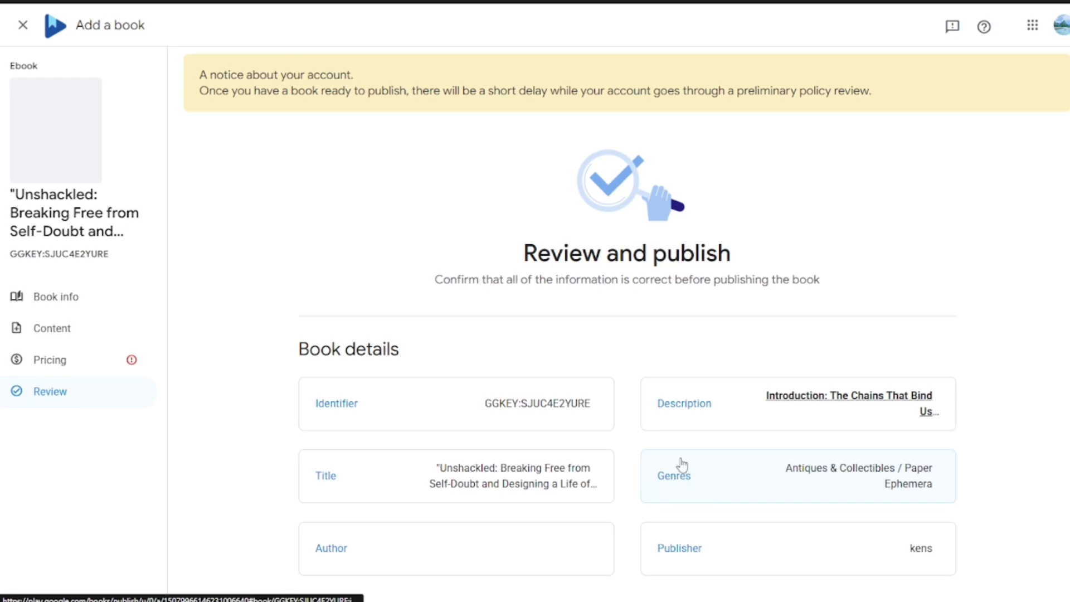
- Check the book details, content and cover, prices and publishing options on the Review and publish page
scroll(678, 468, down, 5)
scroll(683, 463, up, 1)
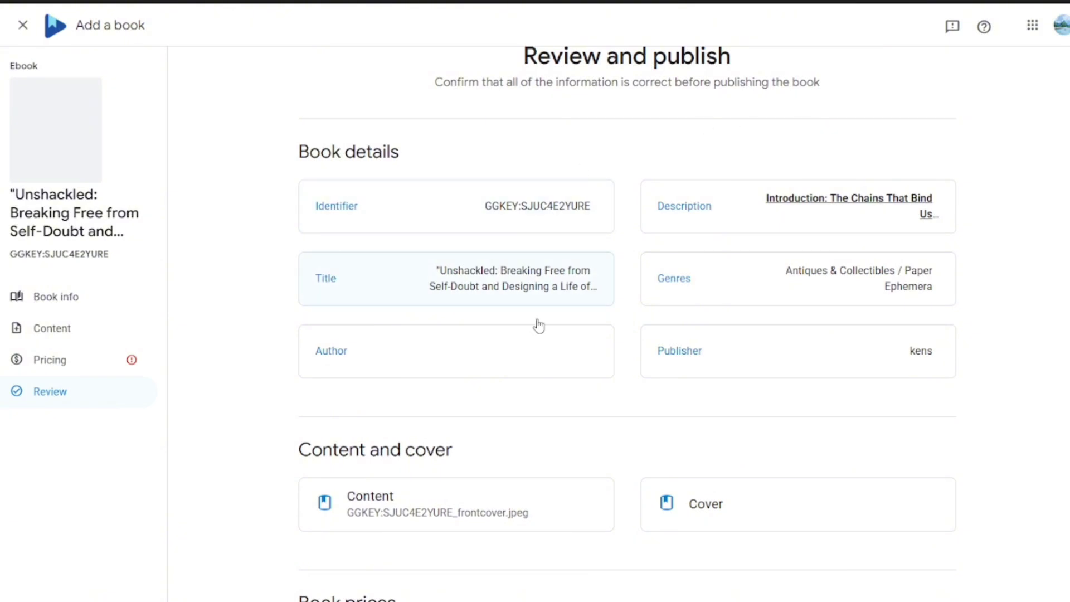
scroll(528, 413, down, 5)
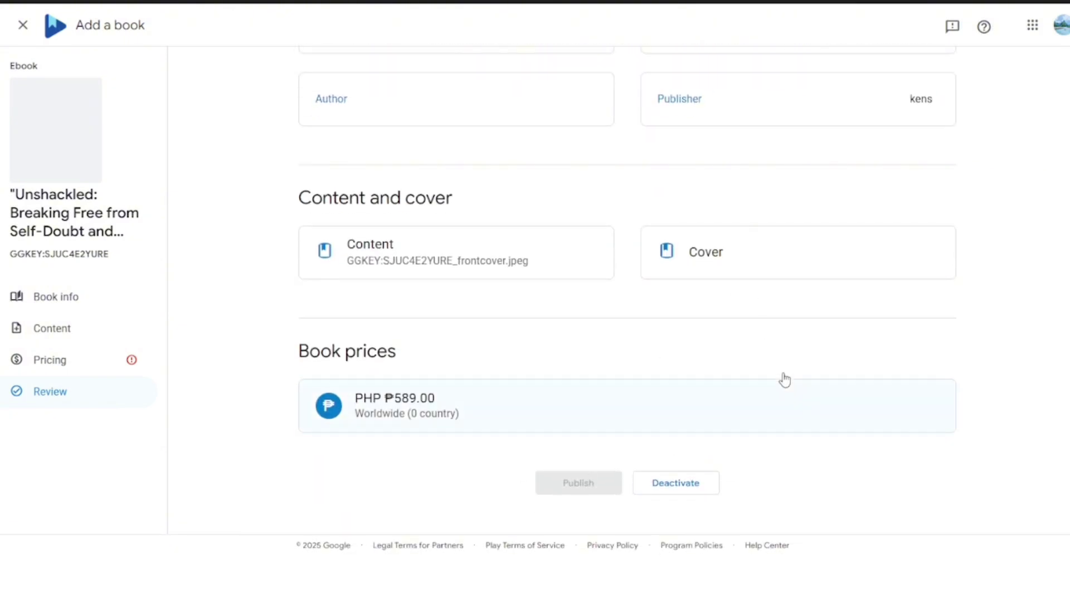
scroll(563, 443, up, 5)
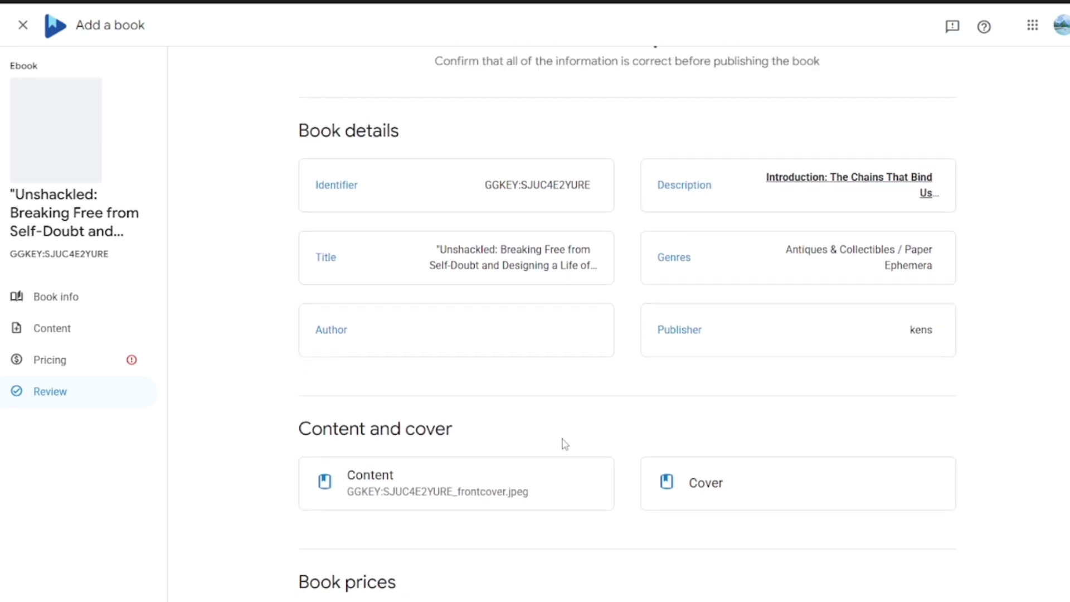
scroll(563, 443, down, 5)
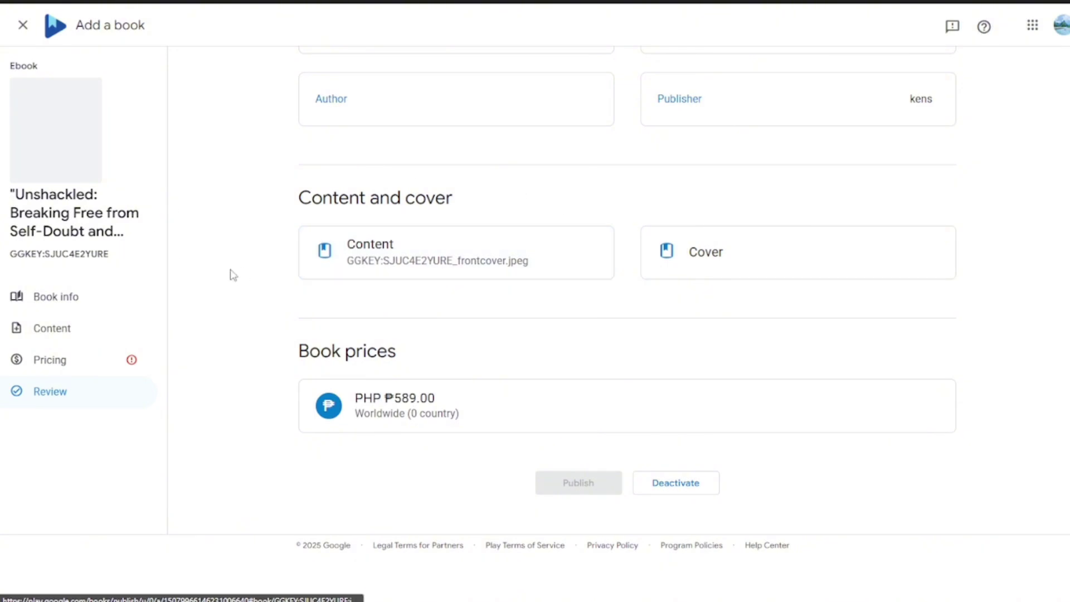
- Return to the book's pricing, open the linked Payment Center and look through its payment profiles, sales territories and currency conversion
click(48, 359)
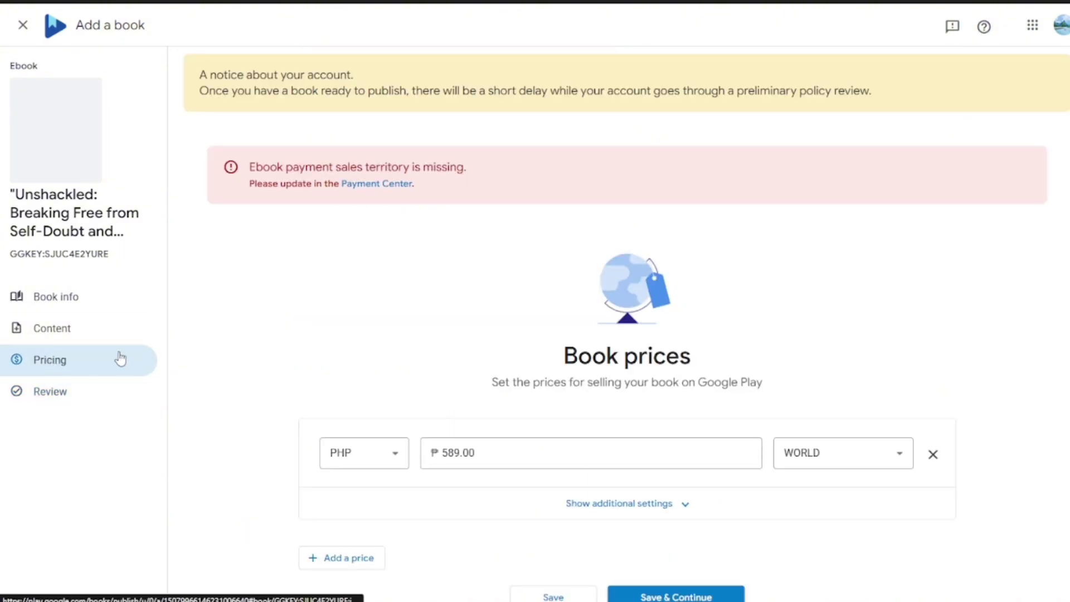
scroll(348, 351, down, 3)
scroll(322, 319, up, 3)
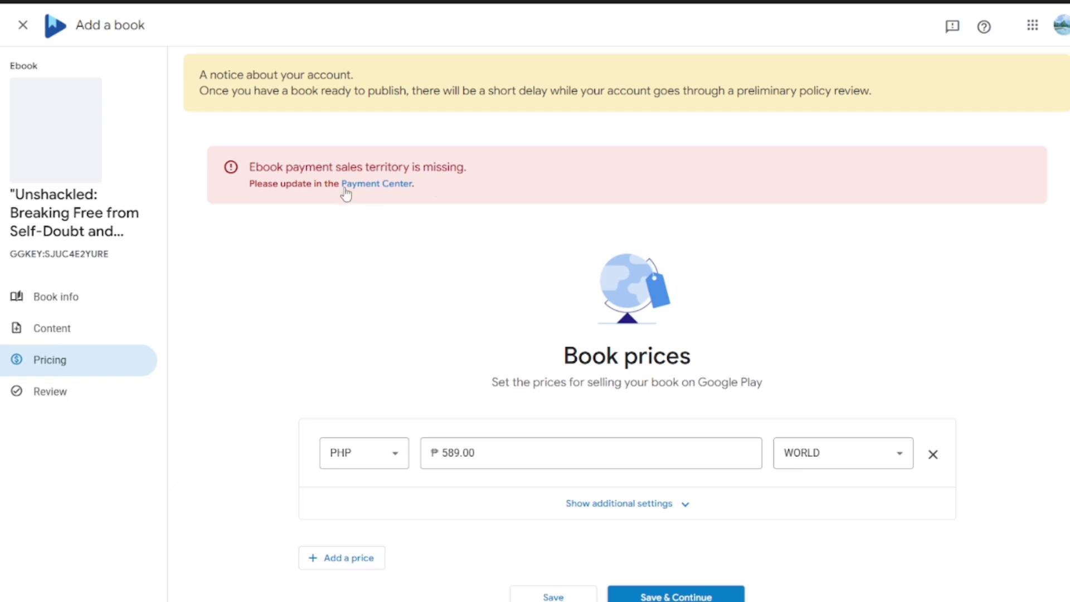
click(382, 184)
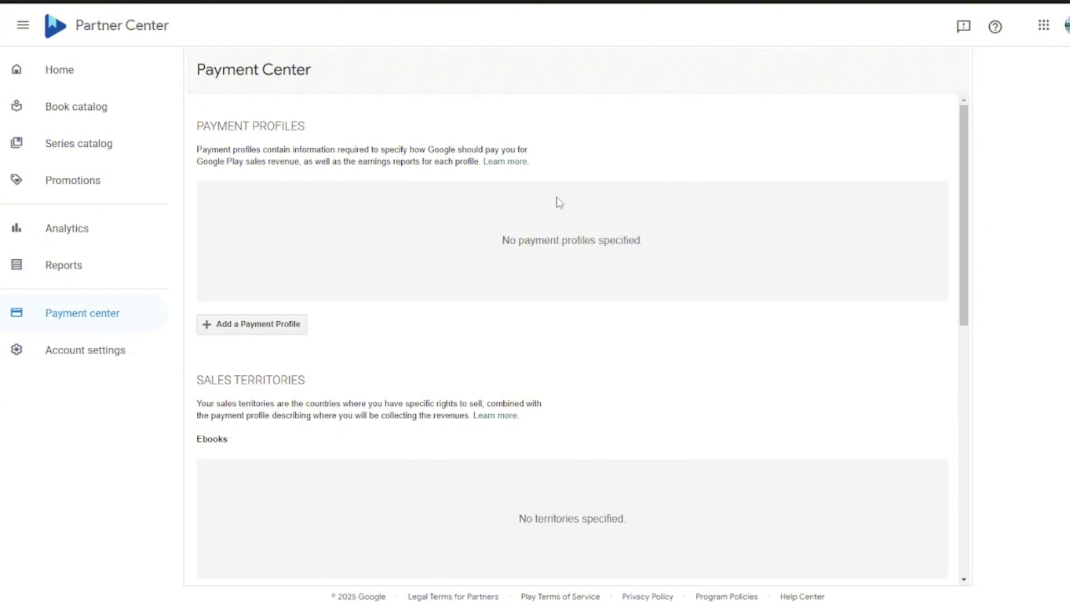
scroll(550, 229, down, 10)
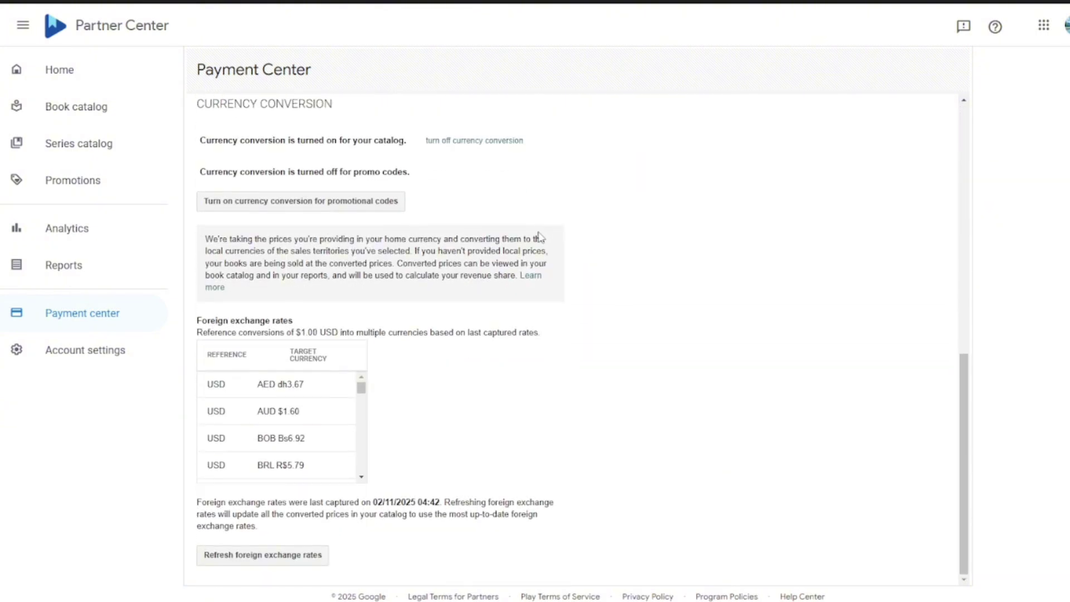
scroll(539, 237, up, 10)
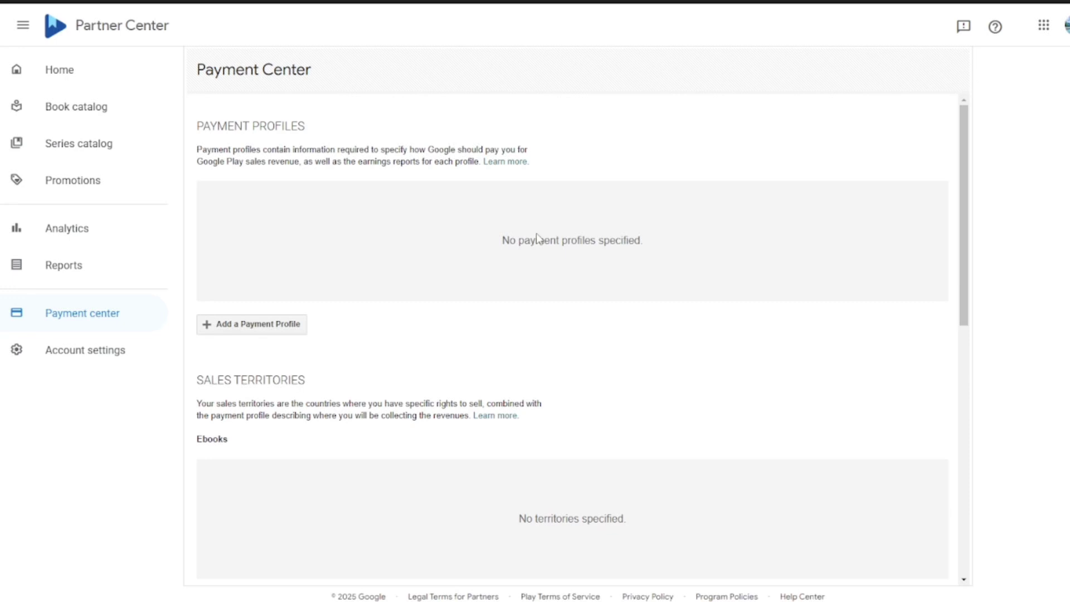